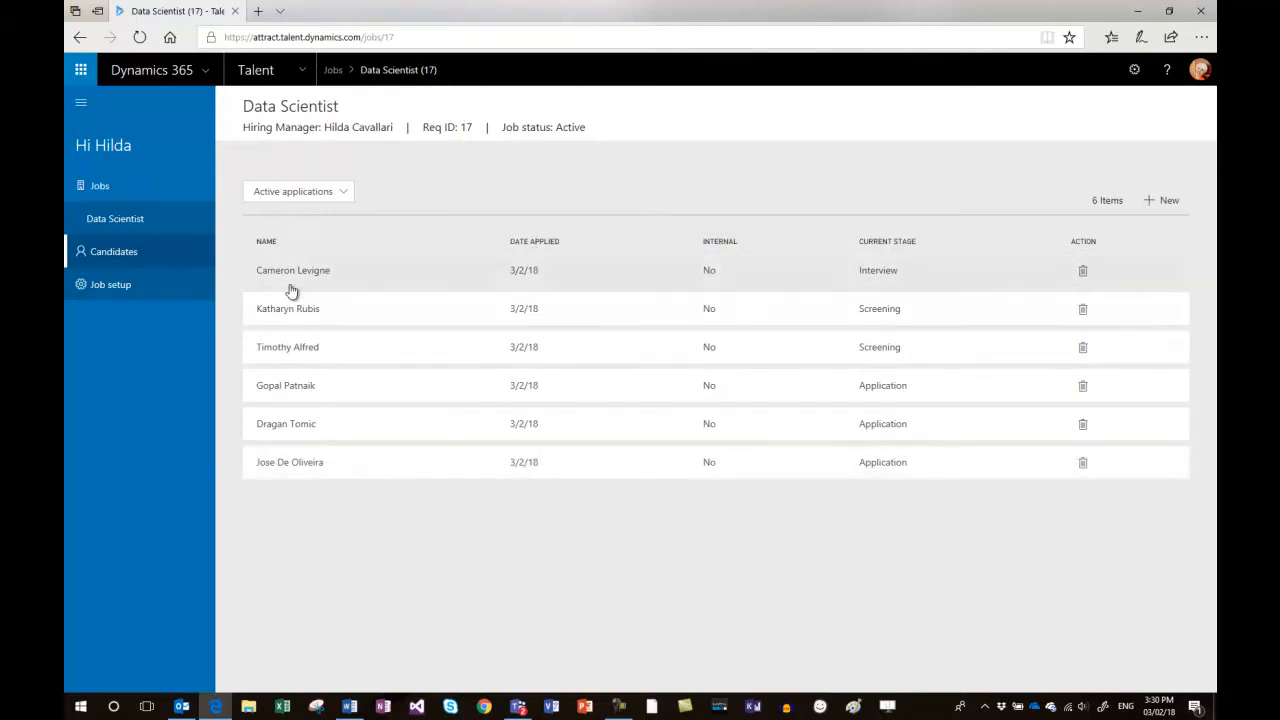
Review the Data Scientist job's setup details and hiring team, and return to its candidate list.
{"action": "left_click", "coordinate": [102, 287]}
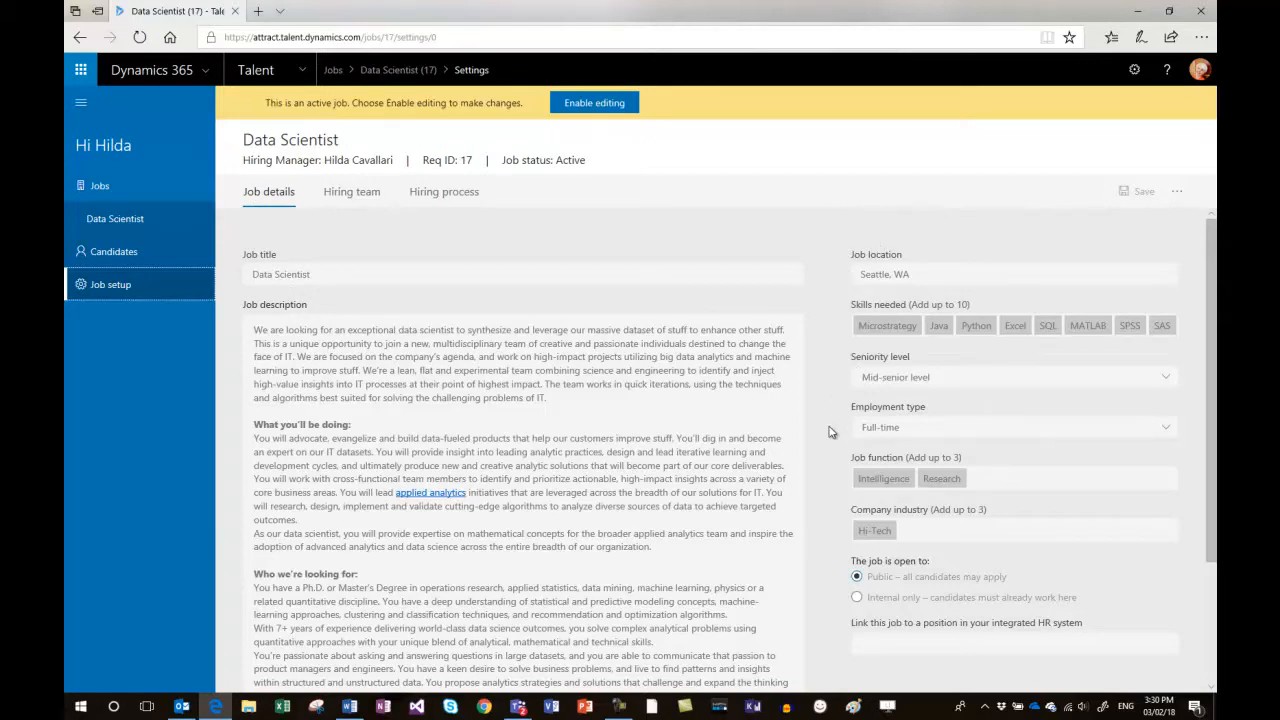
{"action": "left_click", "coordinate": [351, 193]}
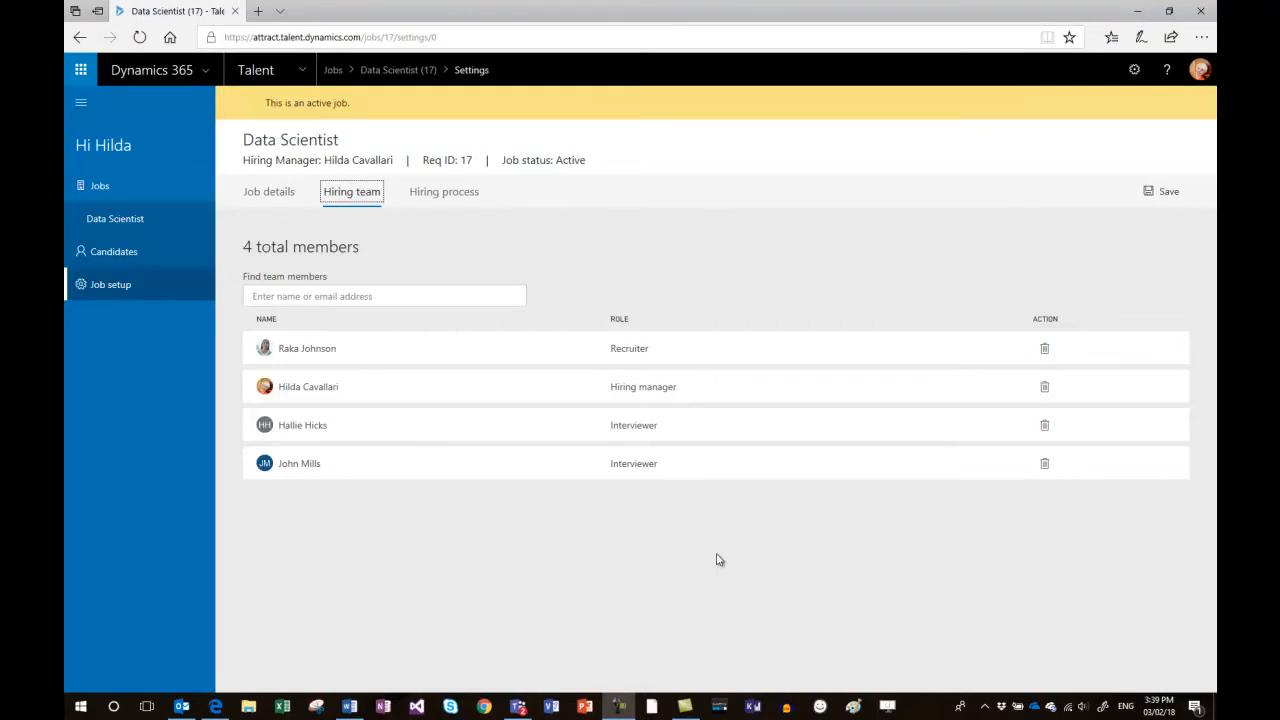
{"action": "left_click", "coordinate": [120, 253]}
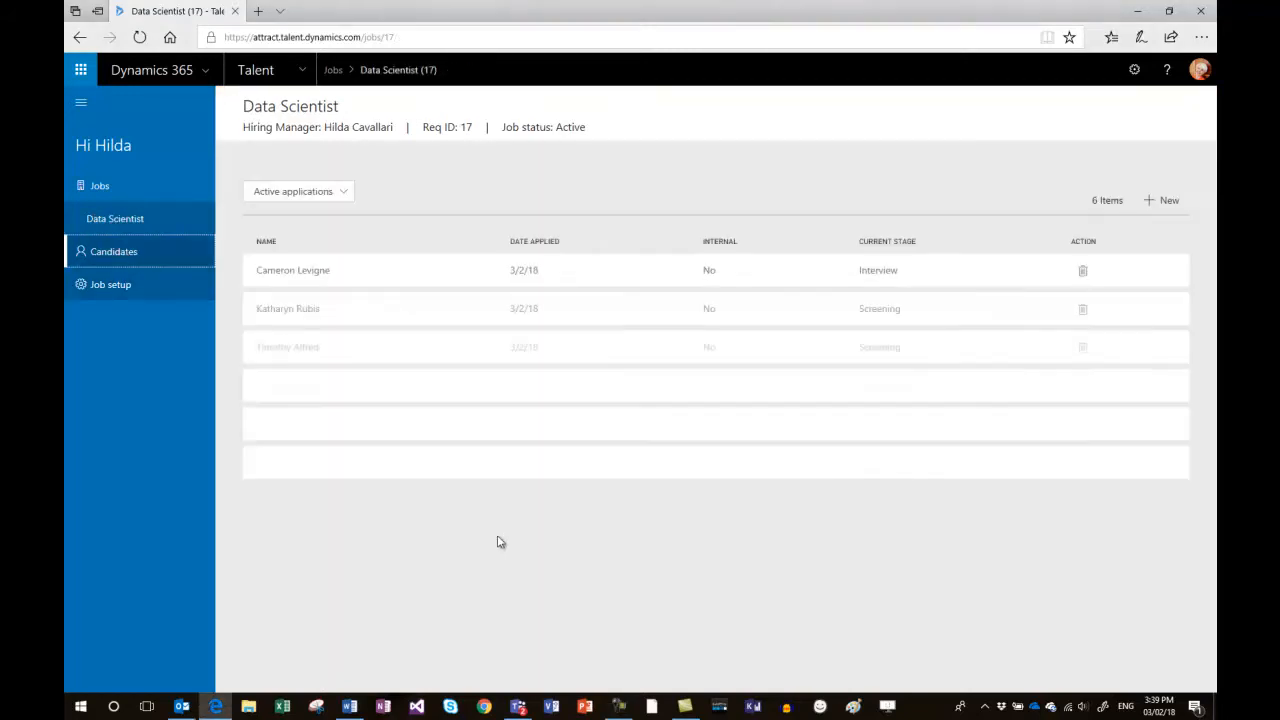
Add a newly created individual candidate to the job, entering the candidate's first name, last name and e-mail.
{"action": "left_click", "coordinate": [1151, 201]}
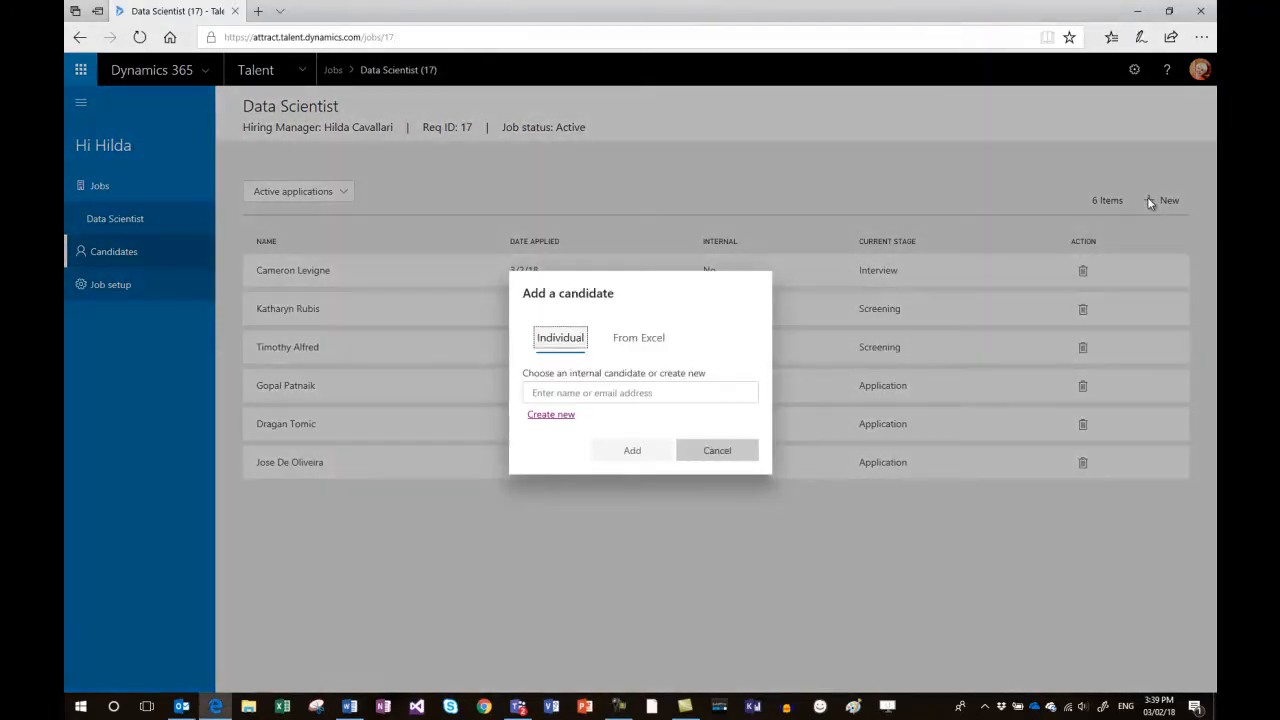
{"action": "left_click", "coordinate": [541, 418]}
{"action": "left_click", "coordinate": [545, 325]}
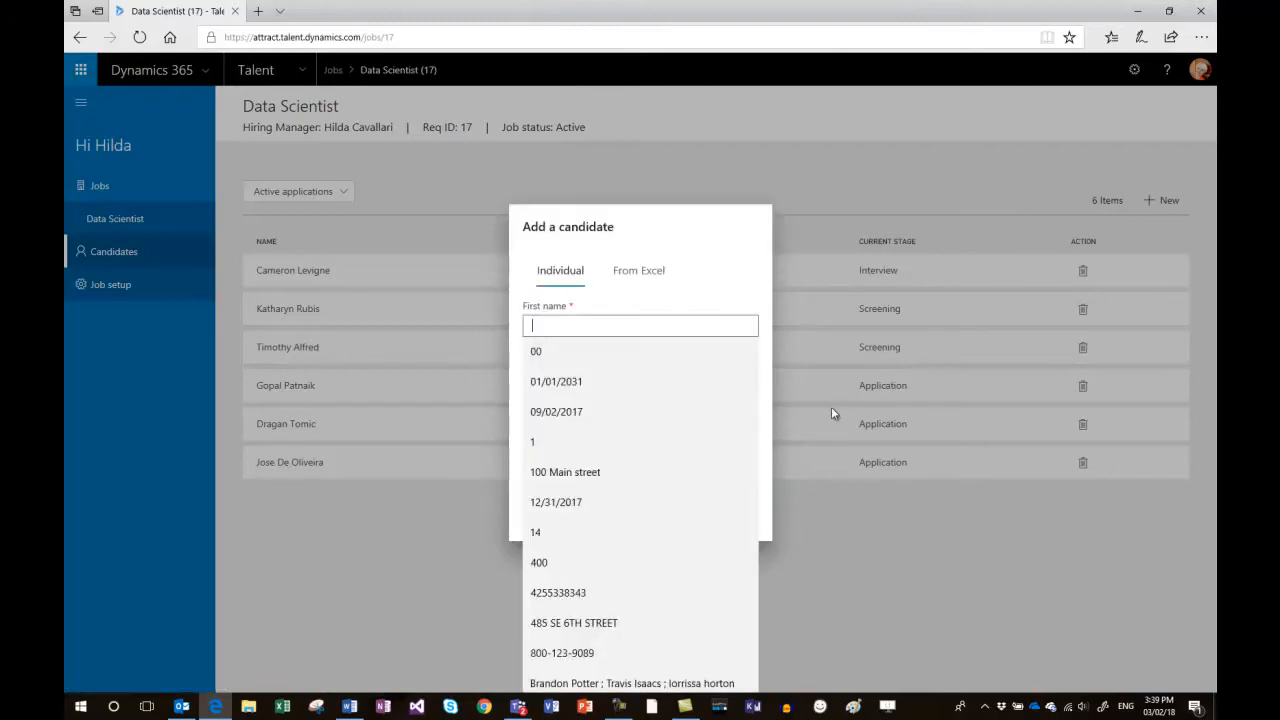
{"action": "type", "text": "Bra"}
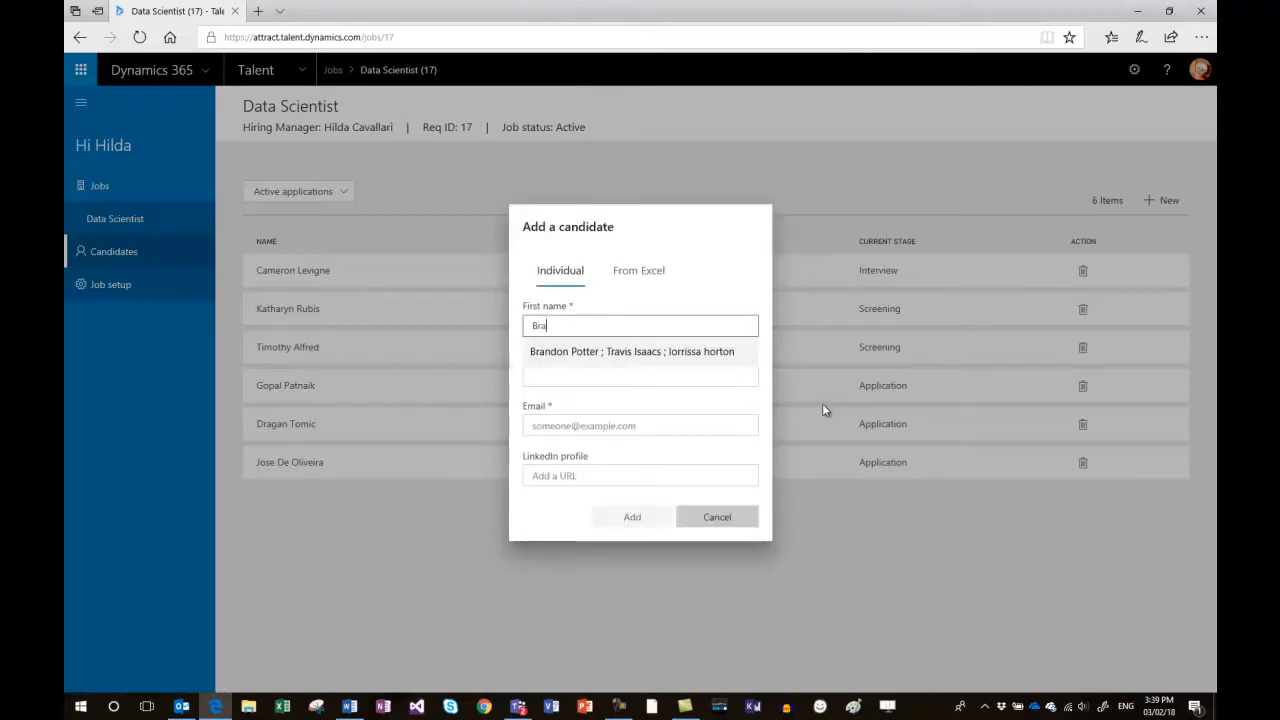
{"action": "type", "text": "dndon"}
{"action": "key", "text": "Tab"}
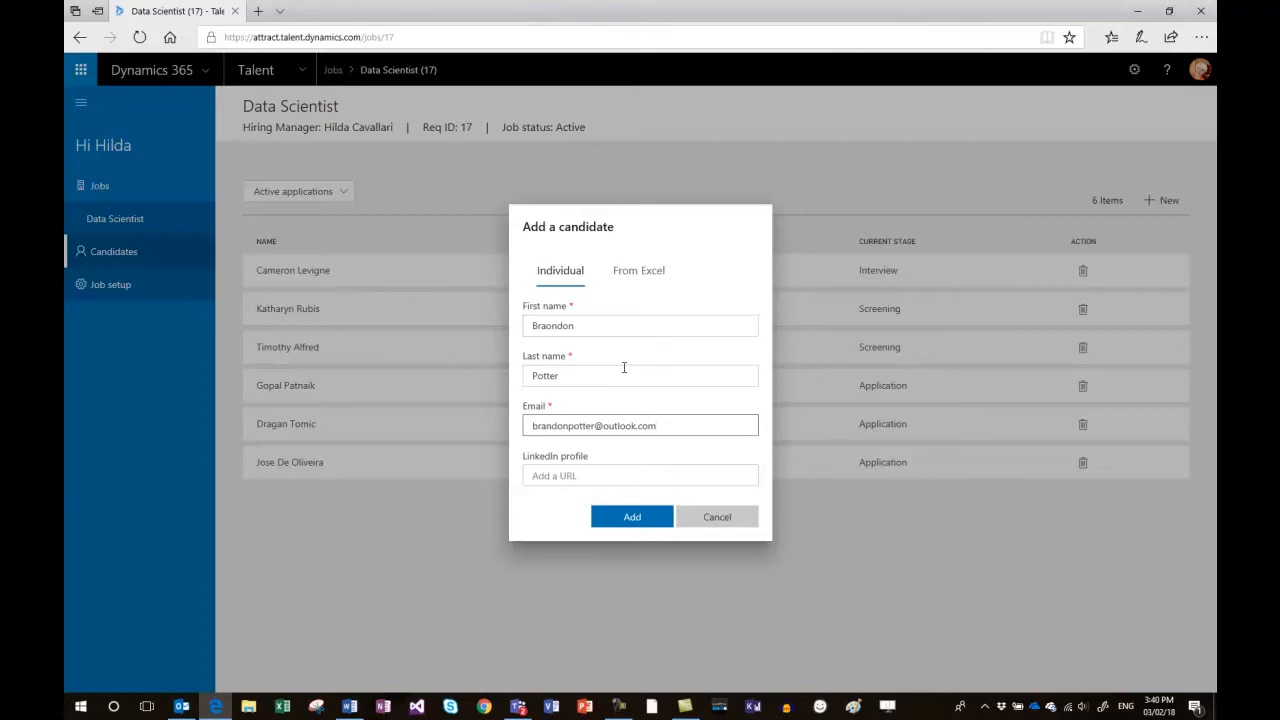
{"action": "left_click", "coordinate": [628, 517]}
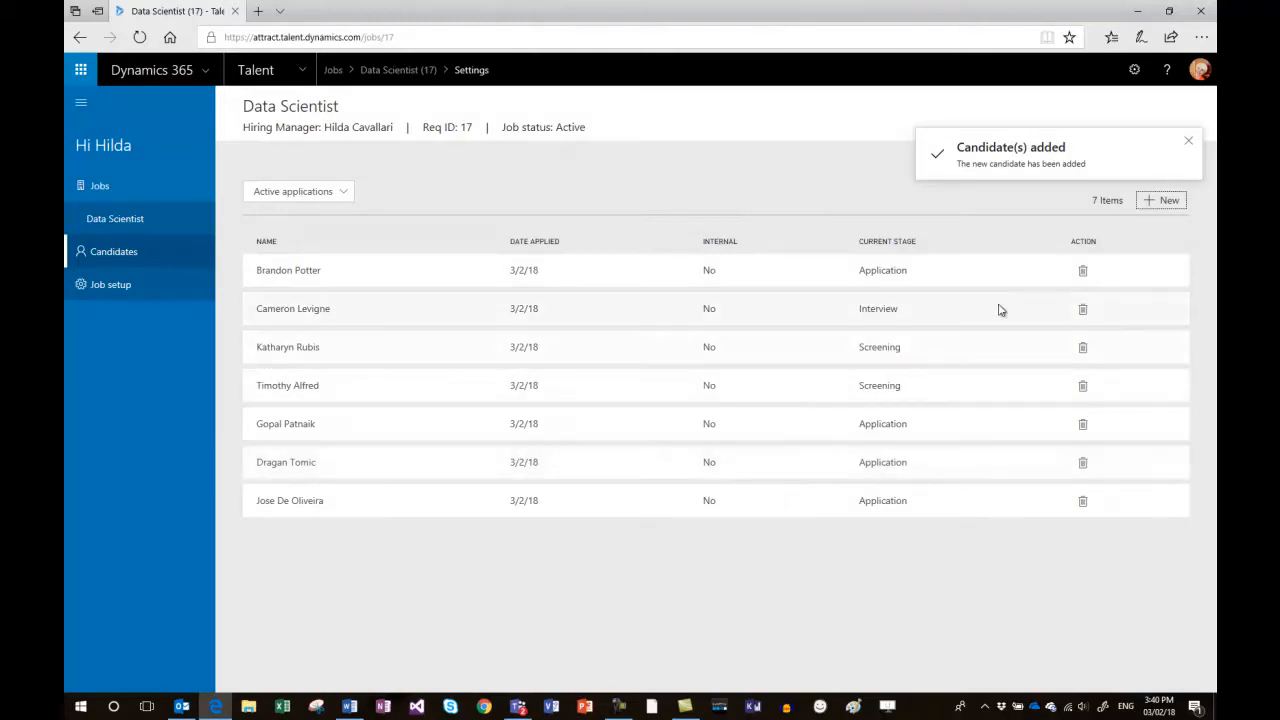
Add an existing internal candidate to the job by searching for the employee's first name.
{"action": "left_click", "coordinate": [1150, 201]}
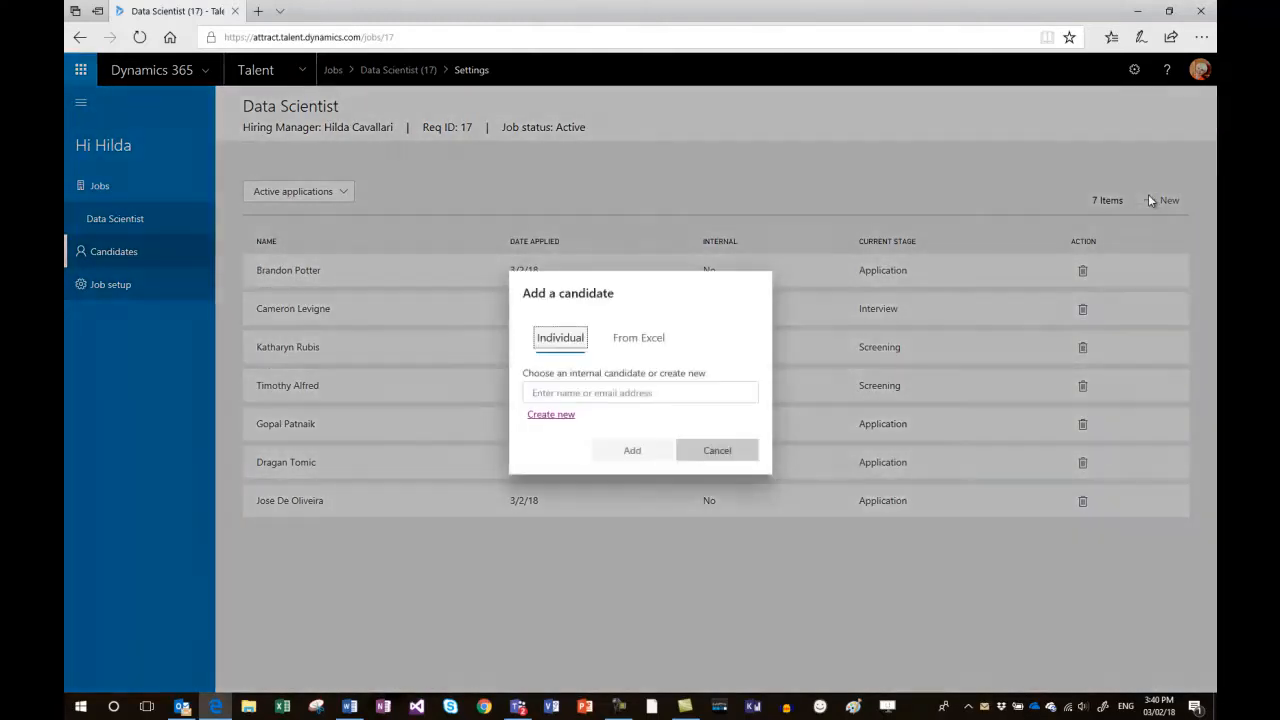
{"action": "left_click", "coordinate": [609, 393]}
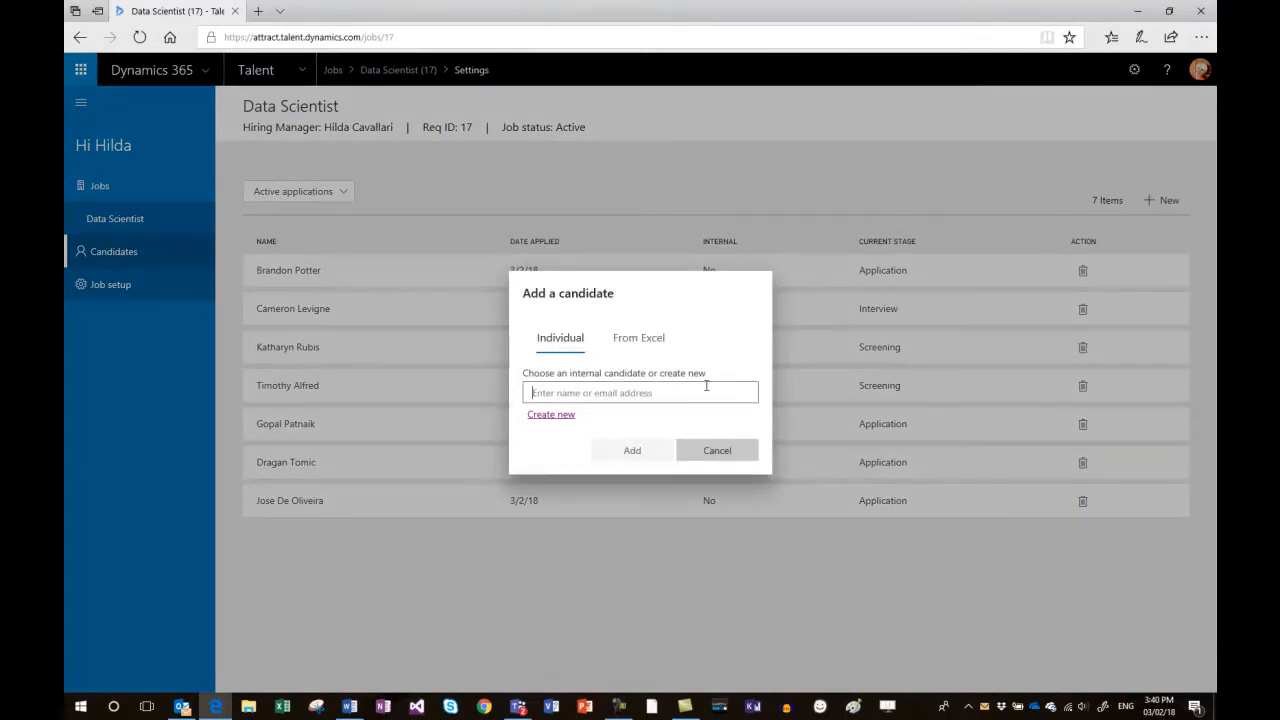
{"action": "type", "text": "jakub"}
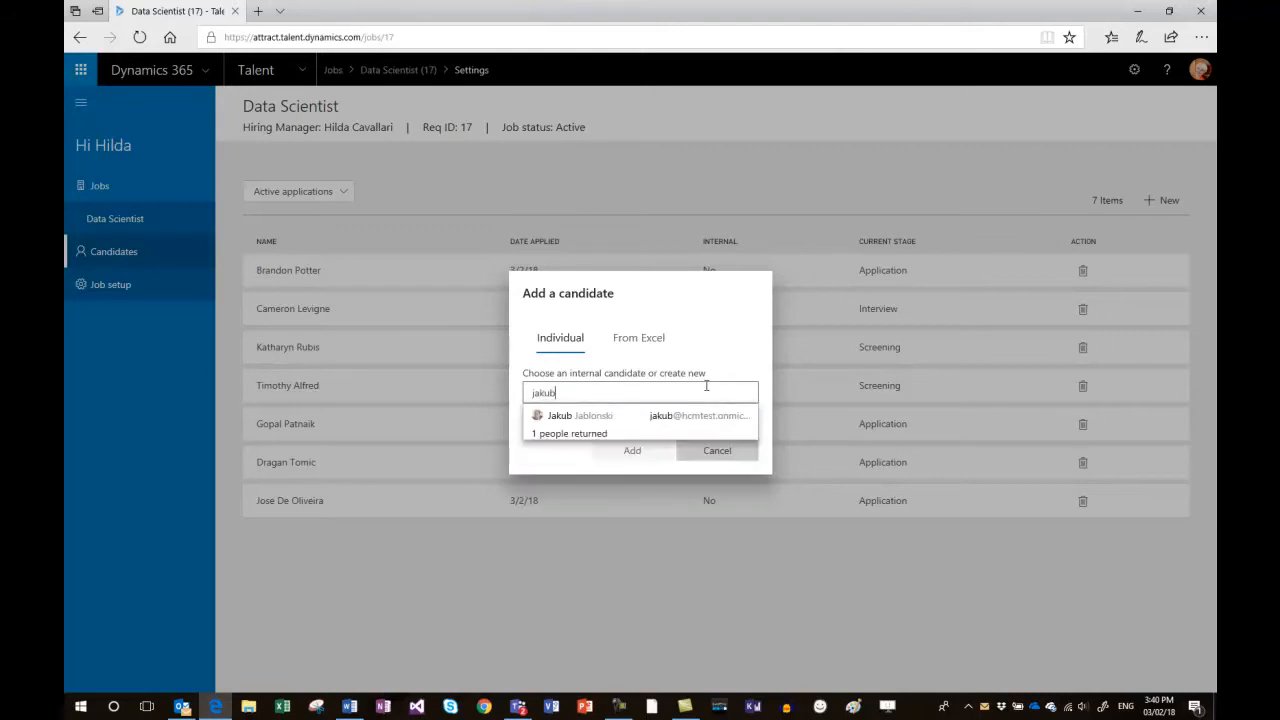
{"action": "left_click", "coordinate": [595, 415]}
{"action": "left_click", "coordinate": [622, 458]}
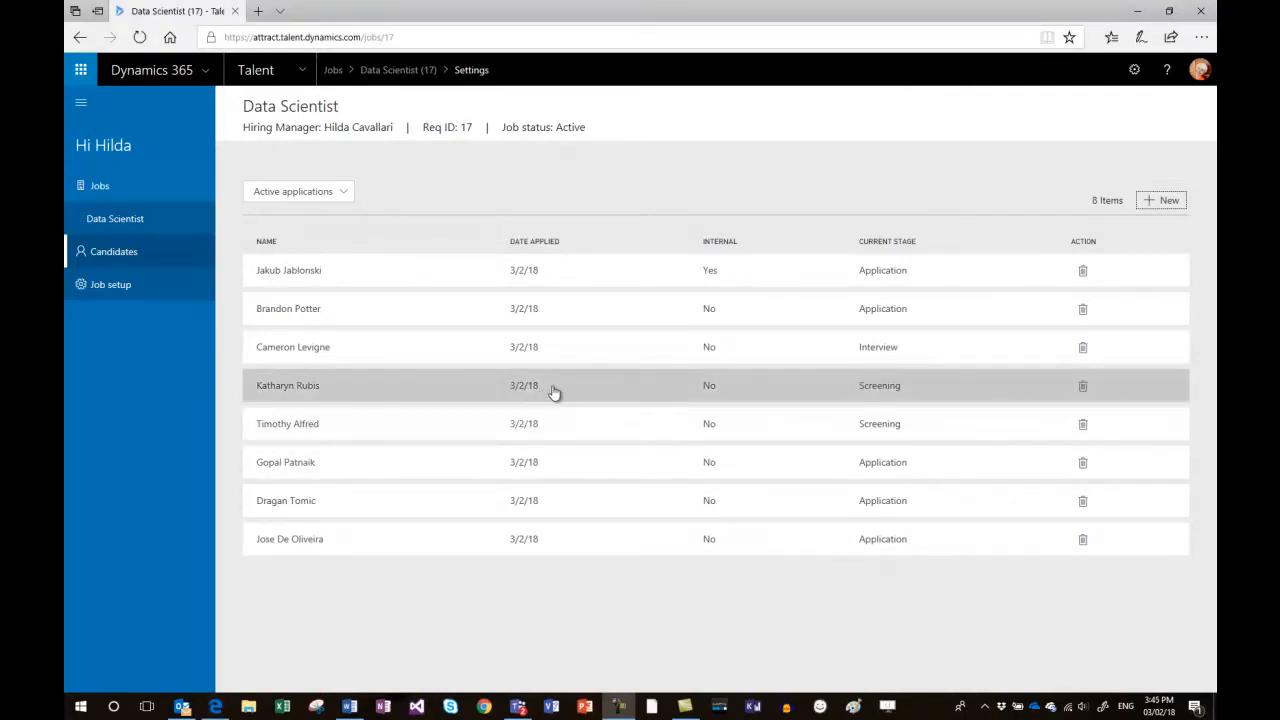
Open the first candidate in the Screening stage and read the recruiter's screening schedule and detailed feedback.
{"action": "left_click", "coordinate": [425, 390]}
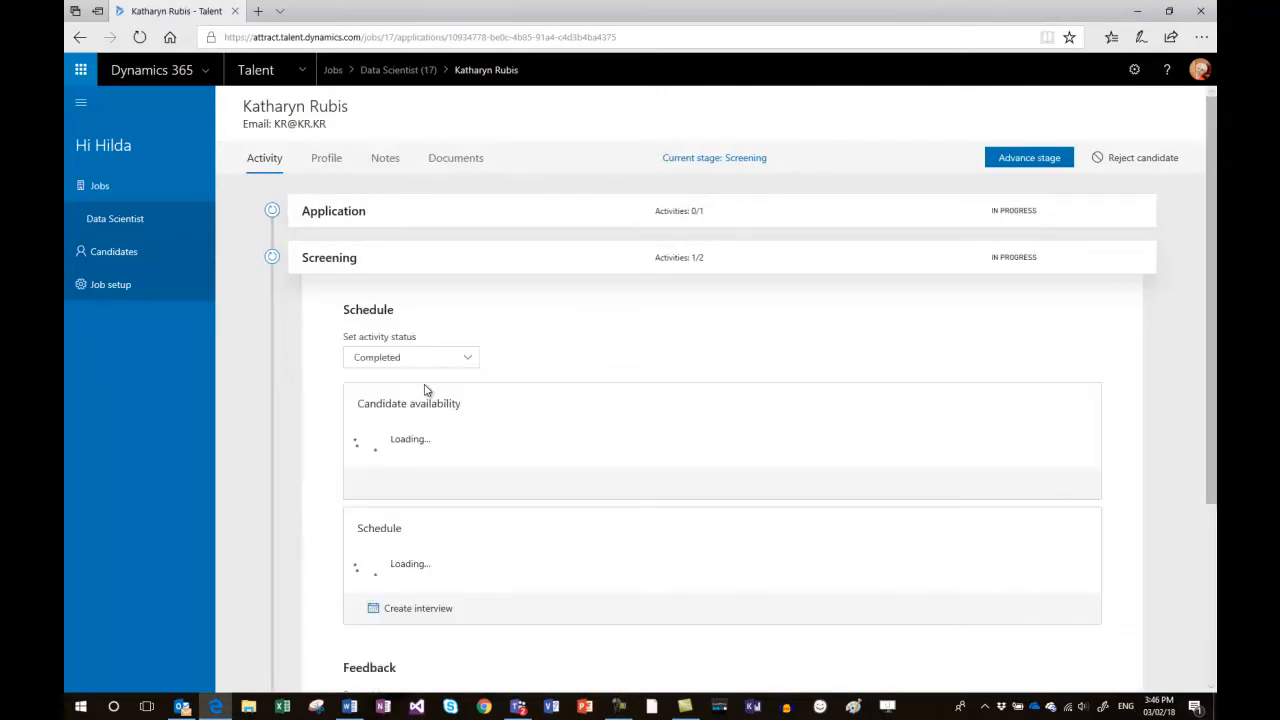
{"action": "scroll", "coordinate": [603, 554], "scroll_direction": "down", "scroll_amount": 1}
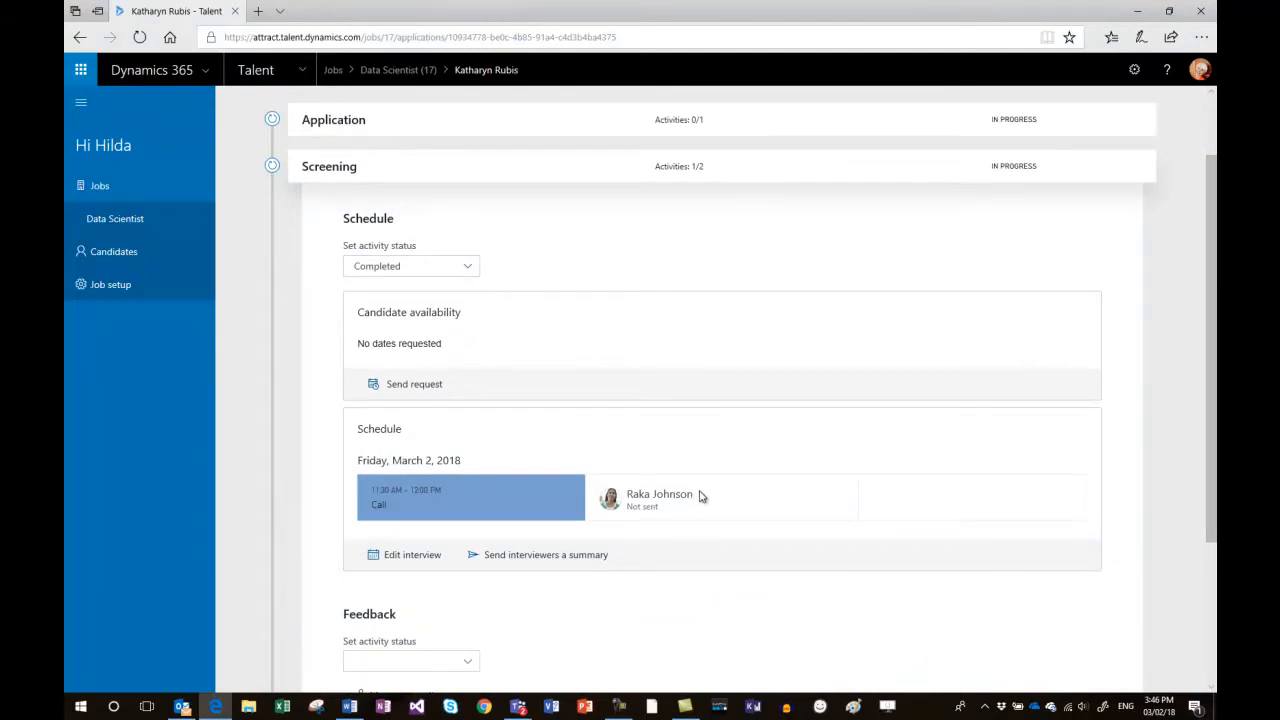
{"action": "scroll", "coordinate": [717, 485], "scroll_direction": "down", "scroll_amount": 2}
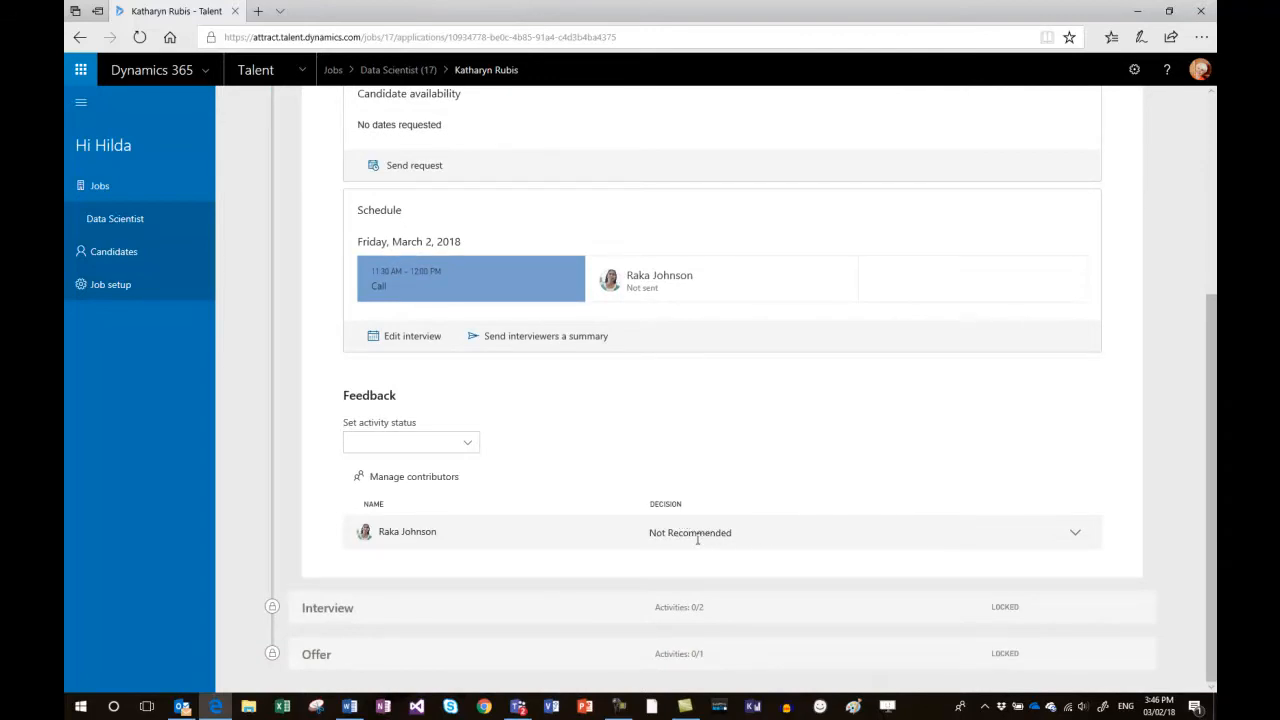
{"action": "left_click", "coordinate": [1074, 535]}
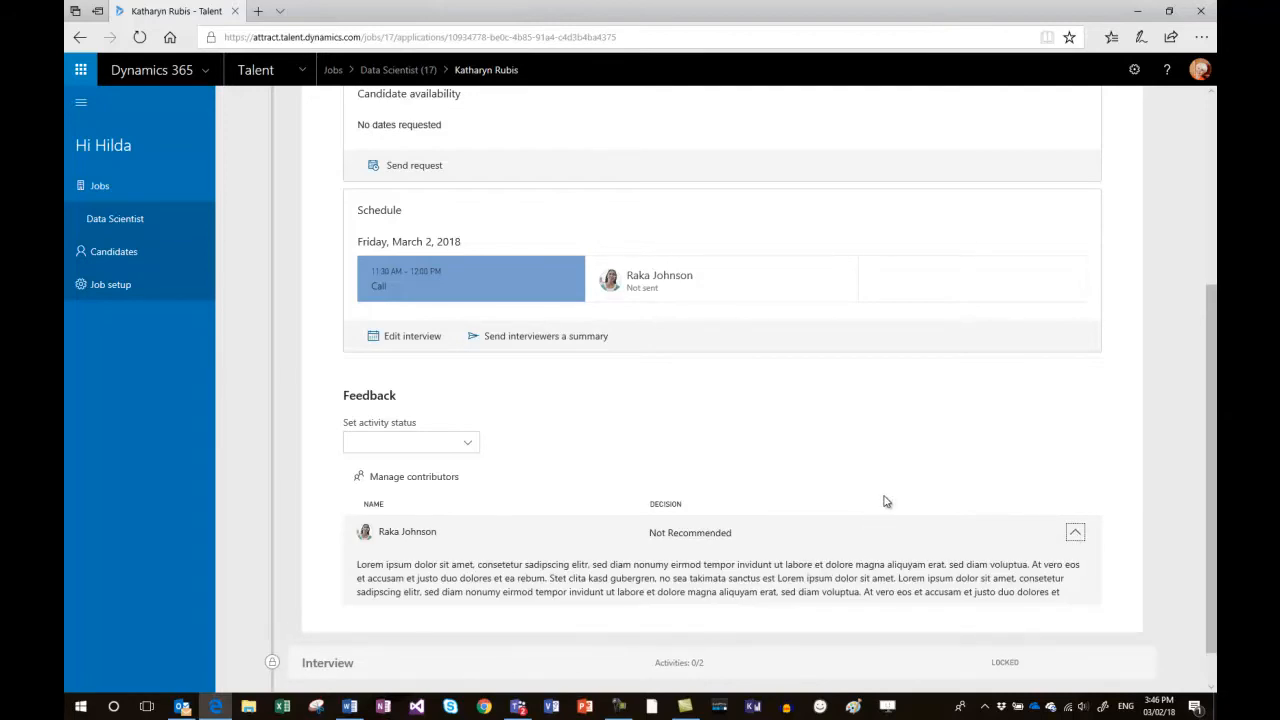
Reject this candidate with Education as the reason and a short comment.
{"action": "scroll", "coordinate": [884, 501], "scroll_direction": "up", "scroll_amount": 5}
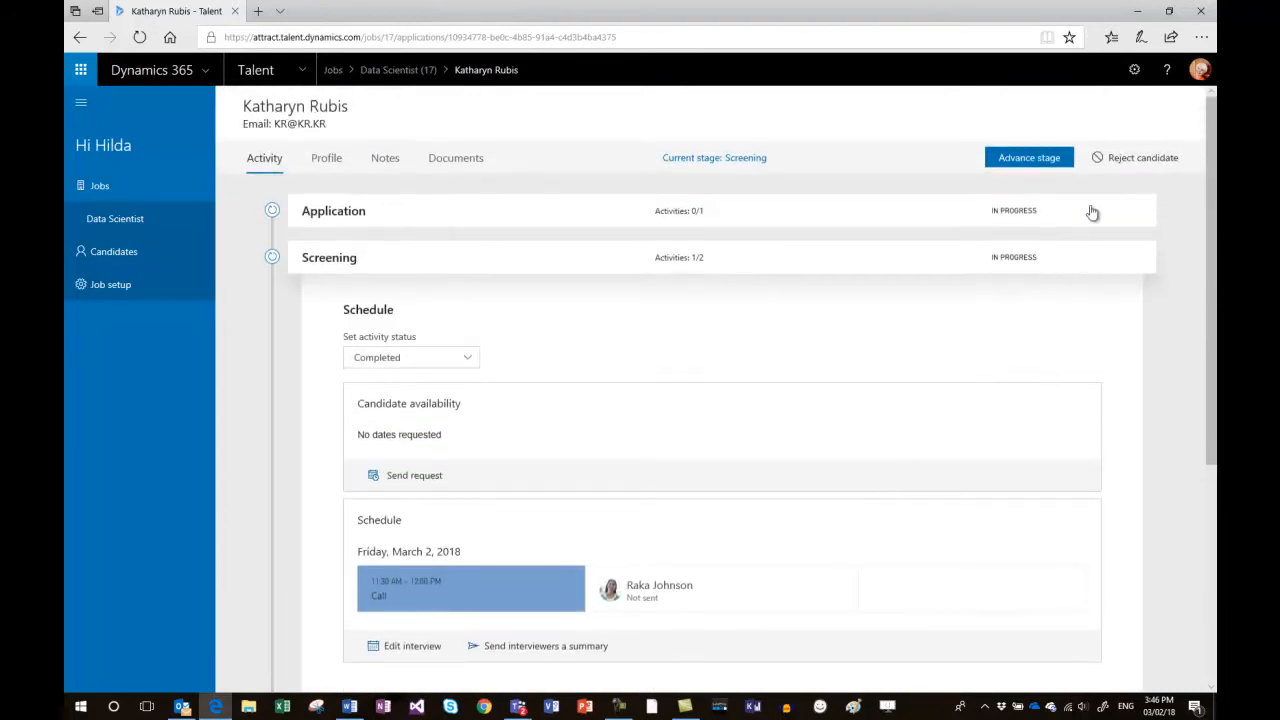
{"action": "left_click", "coordinate": [1110, 160]}
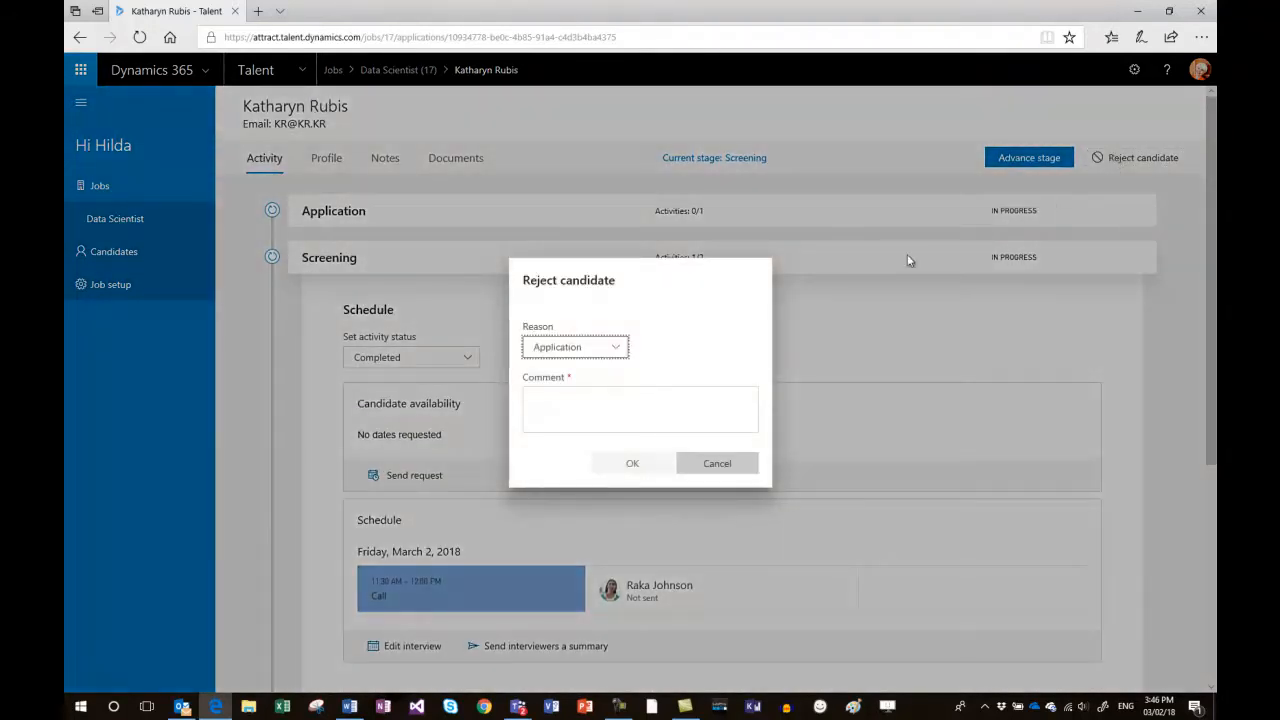
{"action": "left_click", "coordinate": [618, 354]}
{"action": "left_click", "coordinate": [573, 376]}
{"action": "left_click", "coordinate": [564, 403]}
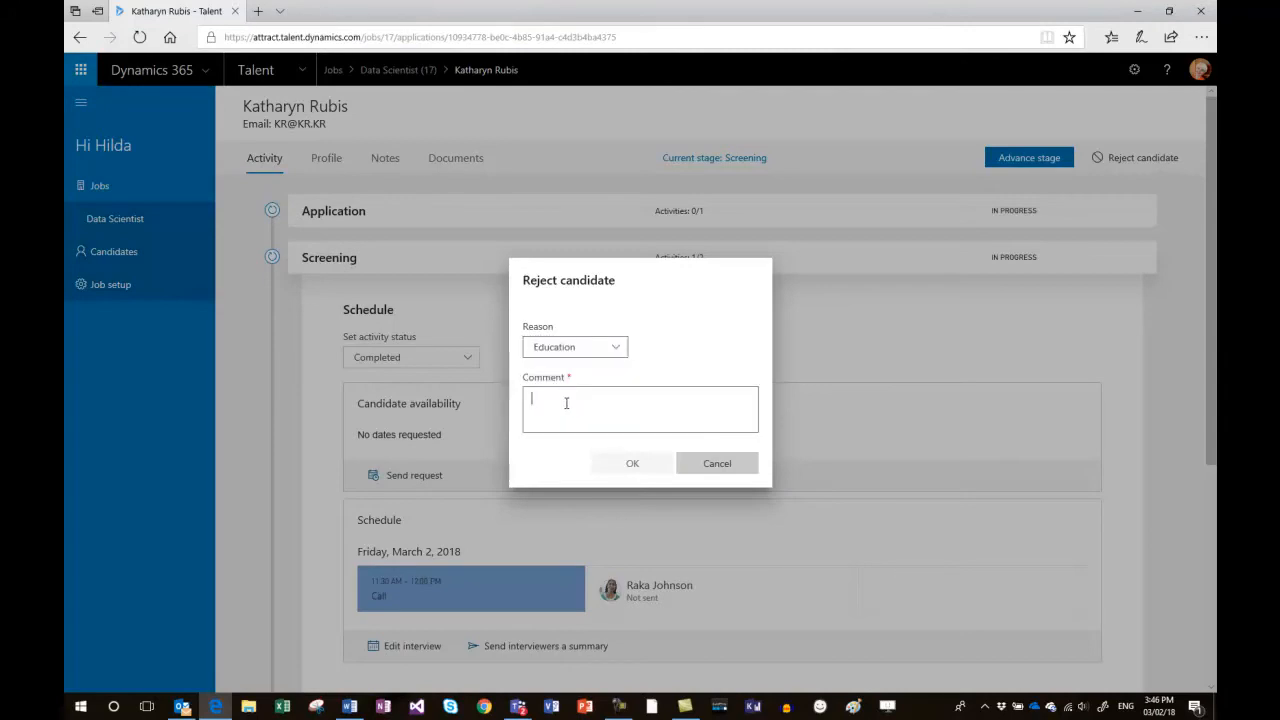
{"action": "type", "text": "commensty"}
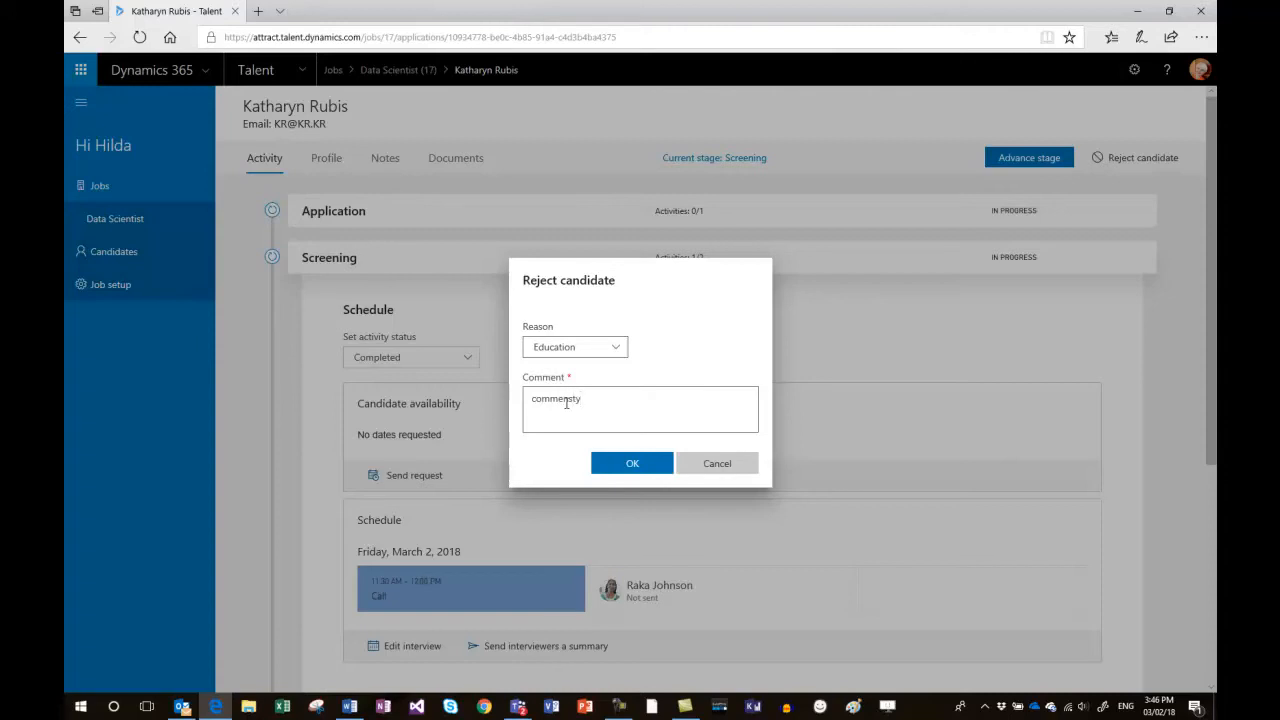
{"action": "left_click", "coordinate": [619, 466]}
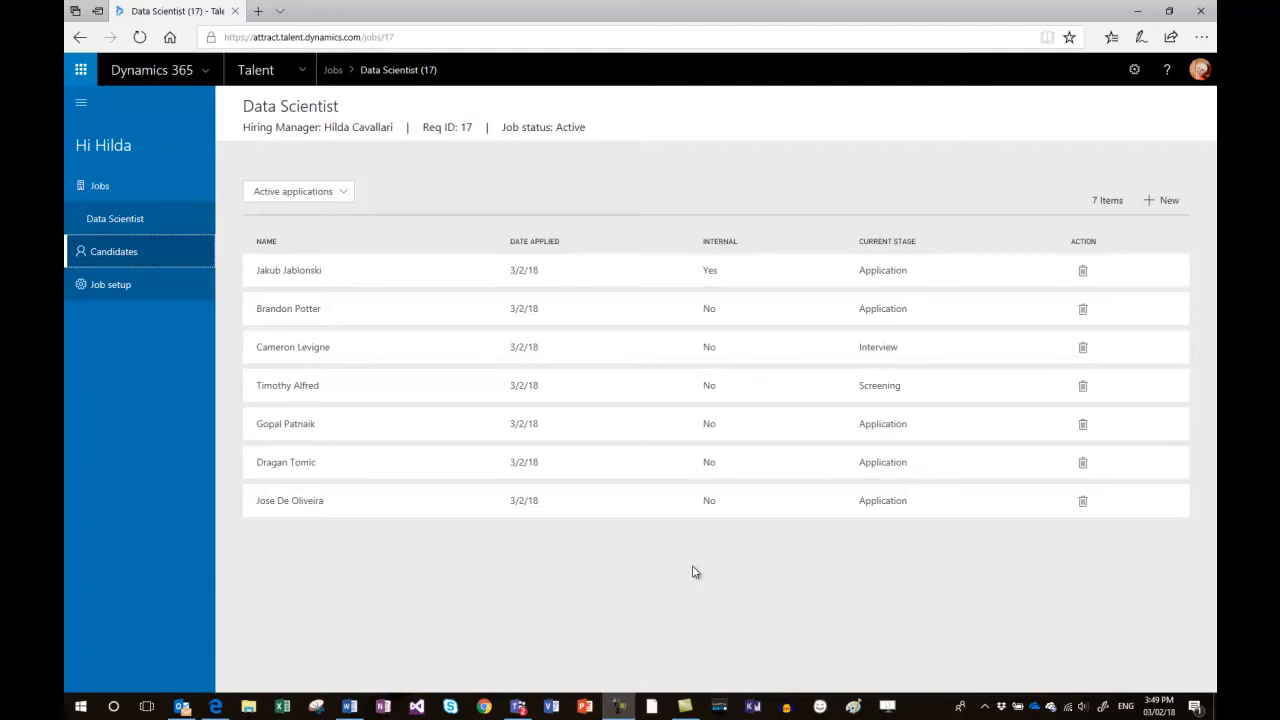
Read the recruiter's feedback on the remaining candidate in the Screening stage and advance that candidate's stage.
{"action": "left_click", "coordinate": [398, 390]}
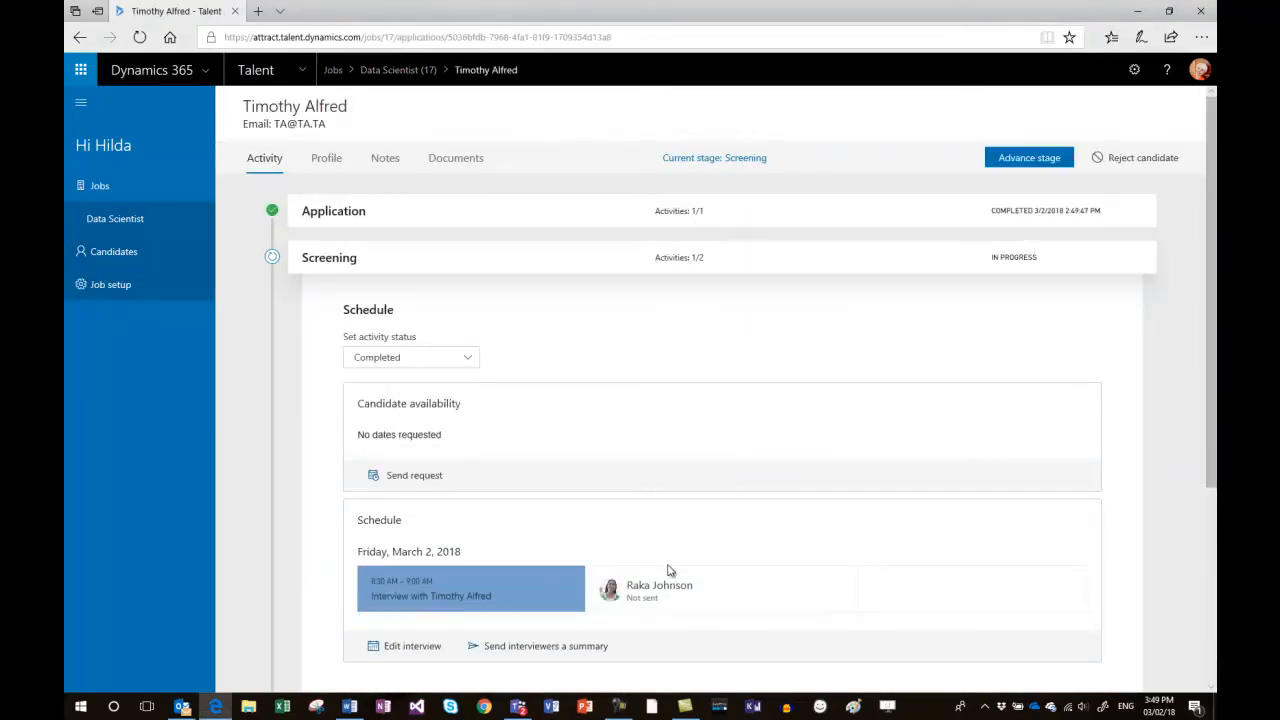
{"action": "scroll", "coordinate": [712, 545], "scroll_direction": "down", "scroll_amount": 2}
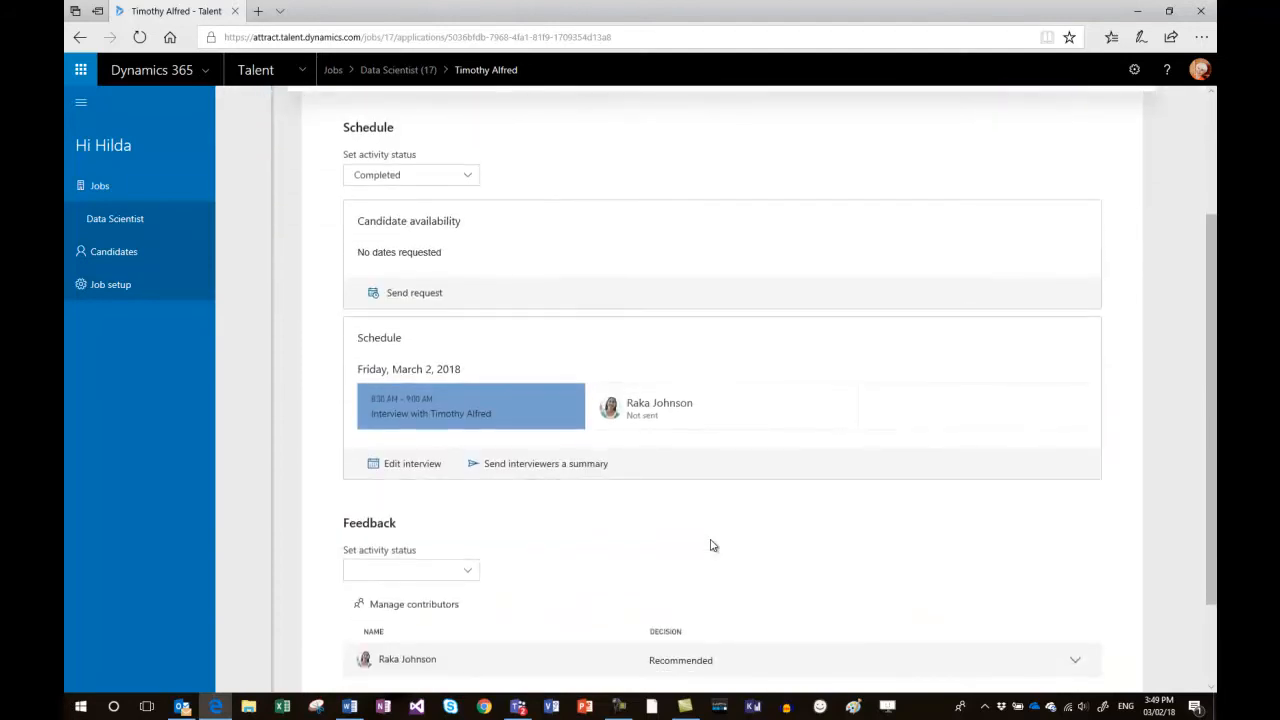
{"action": "scroll", "coordinate": [712, 545], "scroll_direction": "down", "scroll_amount": 1}
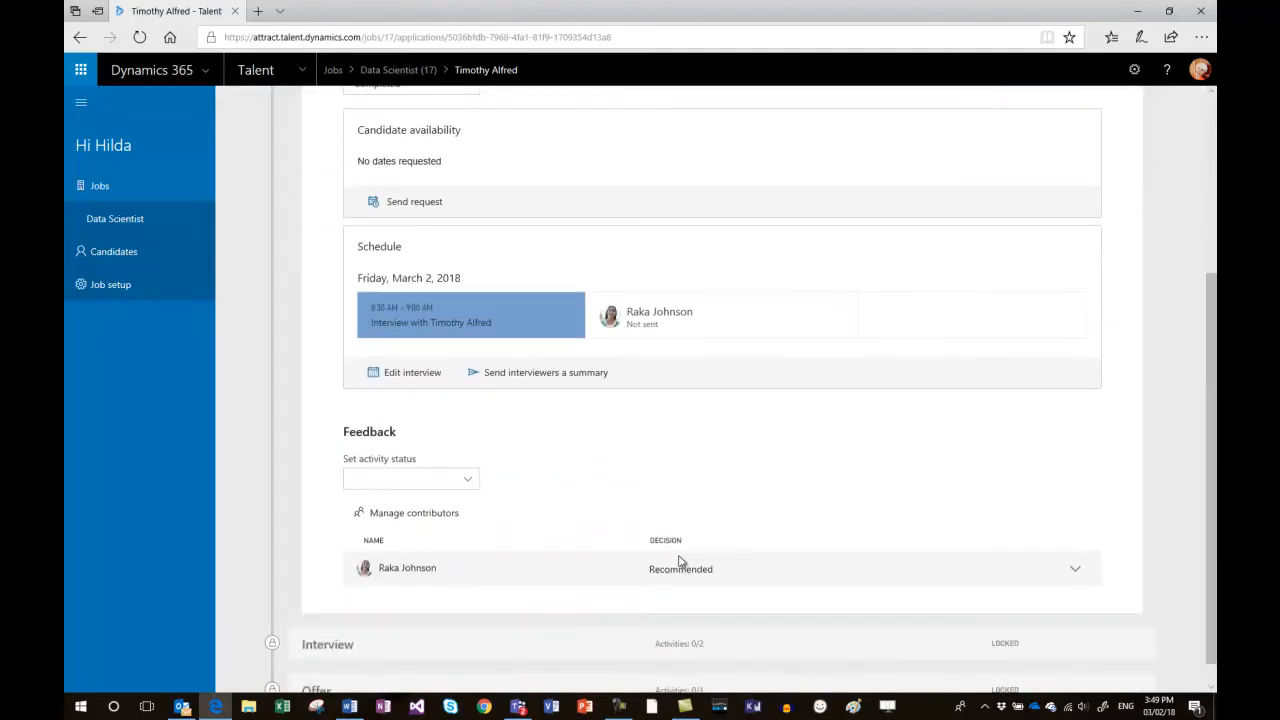
{"action": "left_click", "coordinate": [1074, 572]}
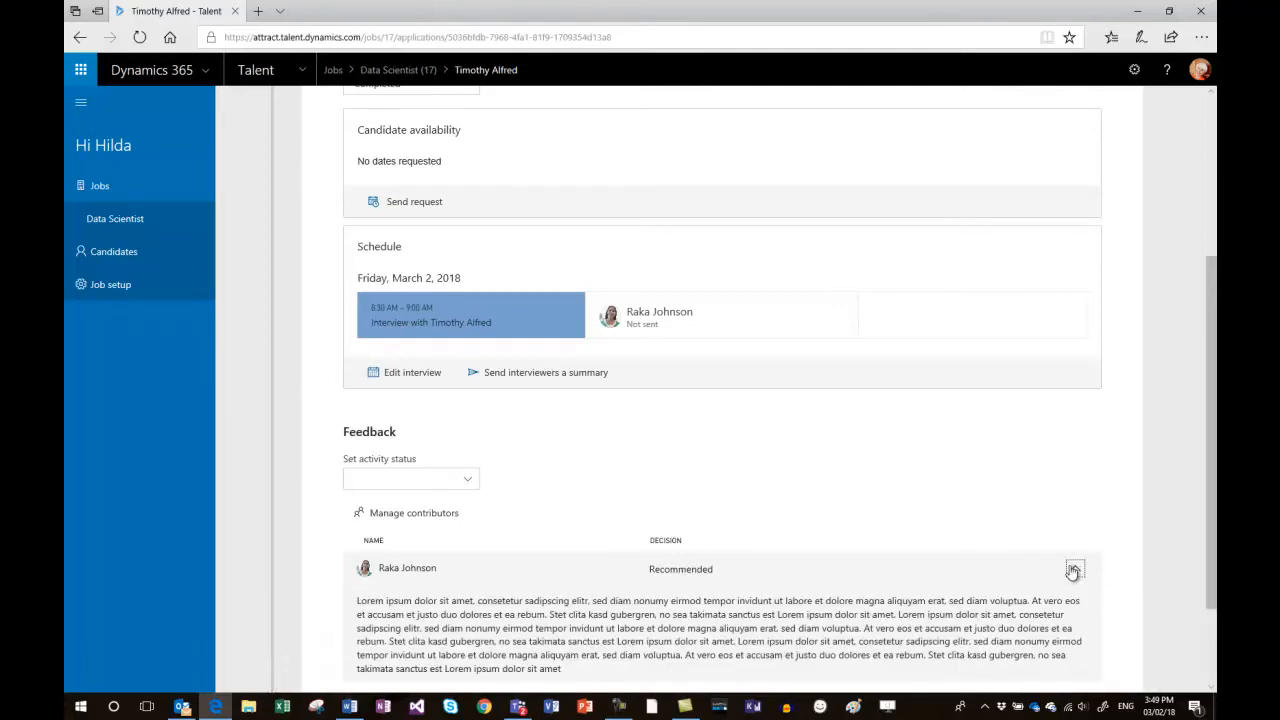
{"action": "scroll", "coordinate": [955, 578], "scroll_direction": "down", "scroll_amount": 1}
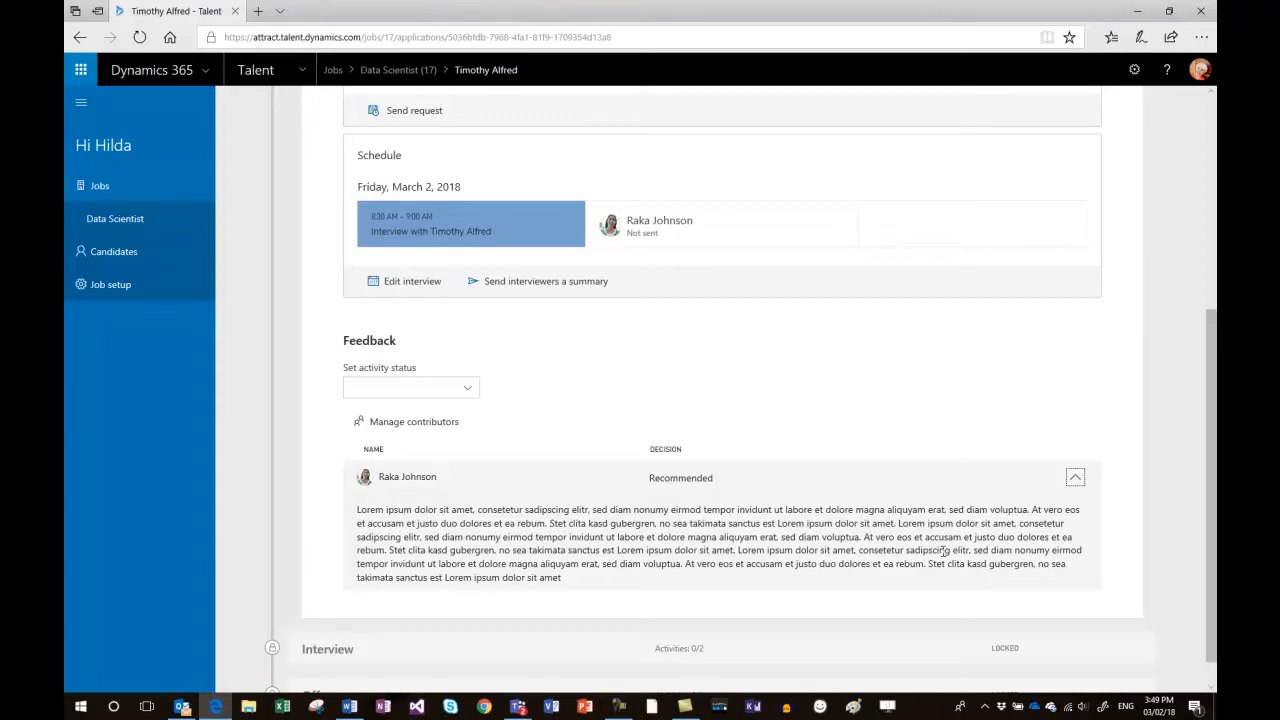
{"action": "scroll", "coordinate": [943, 551], "scroll_direction": "up", "scroll_amount": 5}
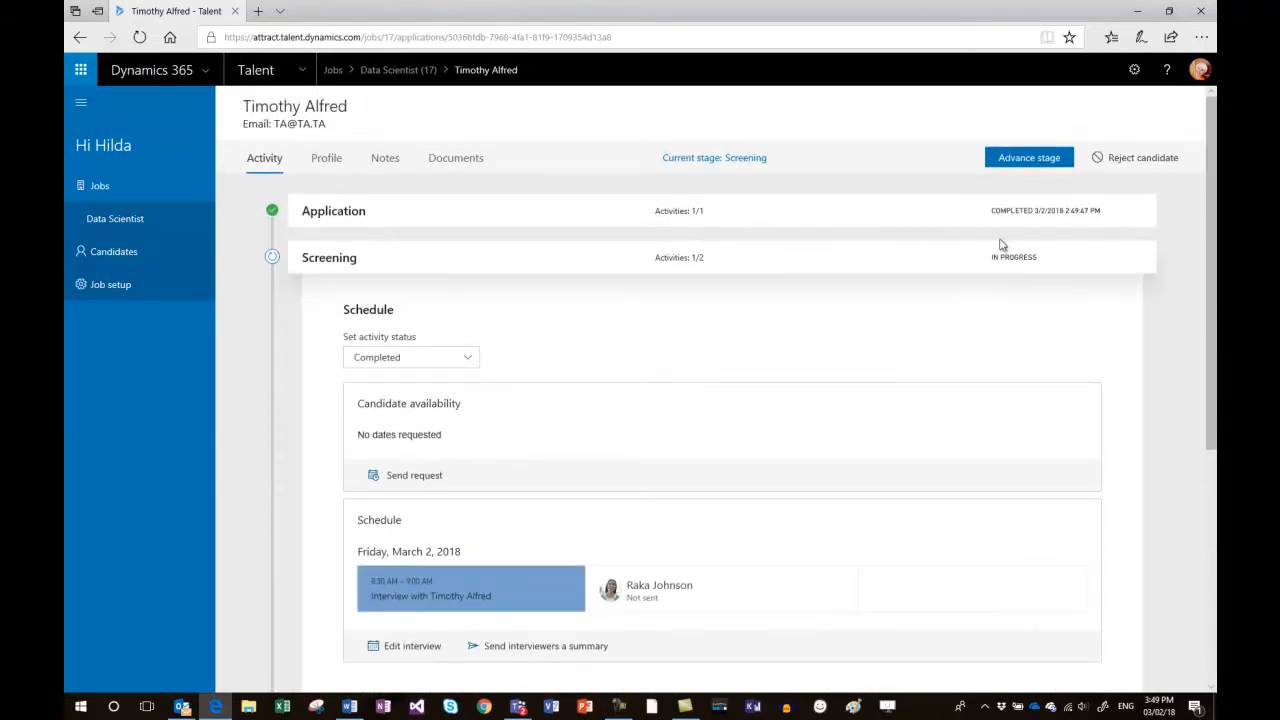
{"action": "left_click", "coordinate": [1018, 162]}
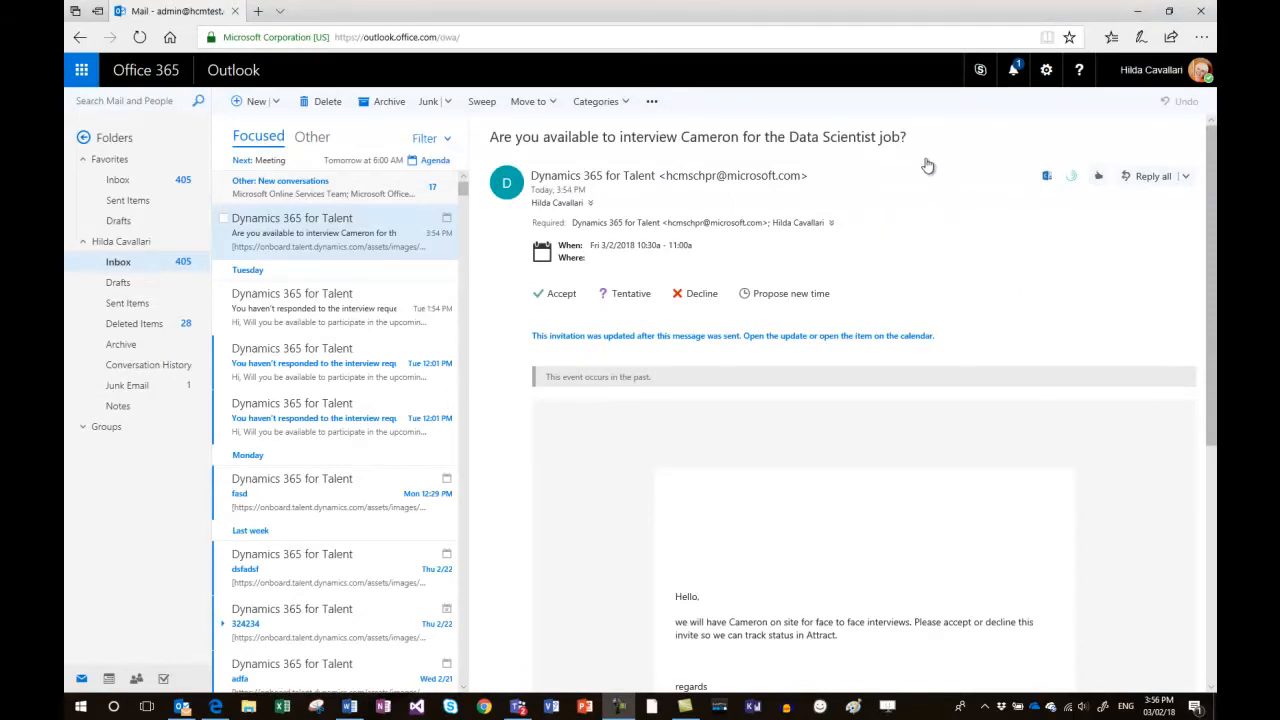
In Outlook, accept the interview invitation for the Data Scientist job, sending the edited response "123".
{"action": "left_click", "coordinate": [559, 296]}
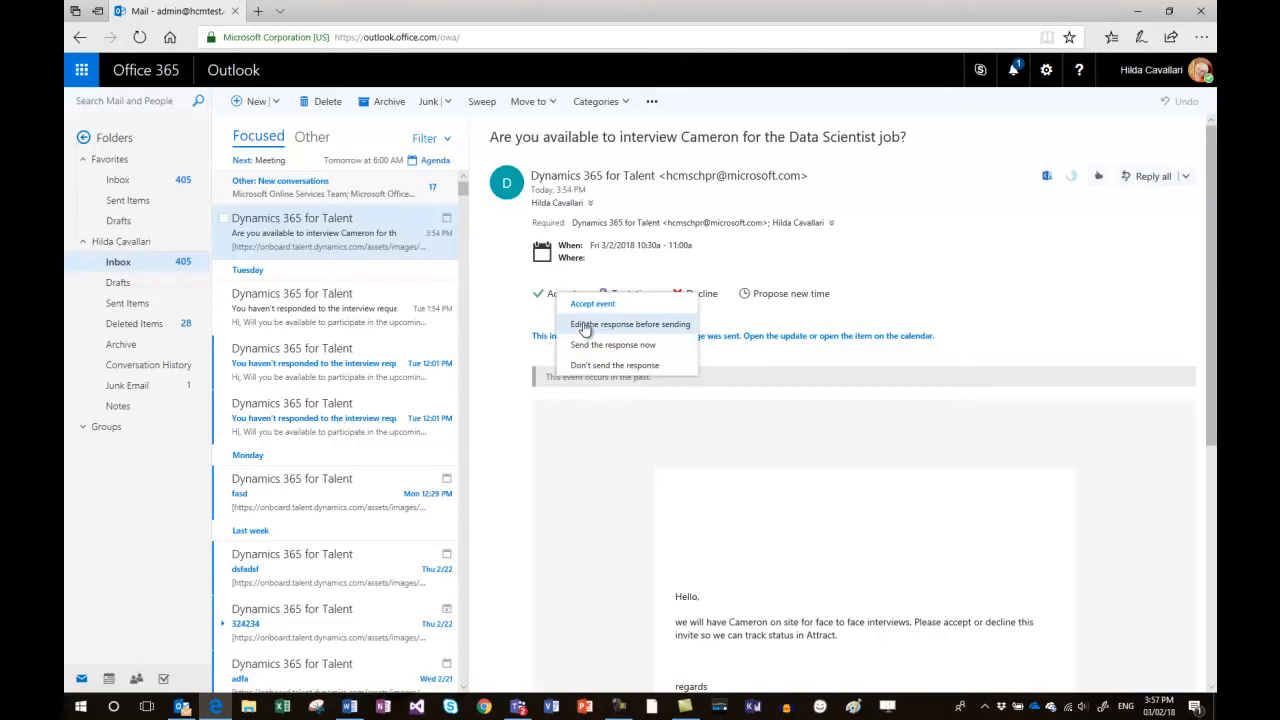
{"action": "left_click", "coordinate": [590, 325]}
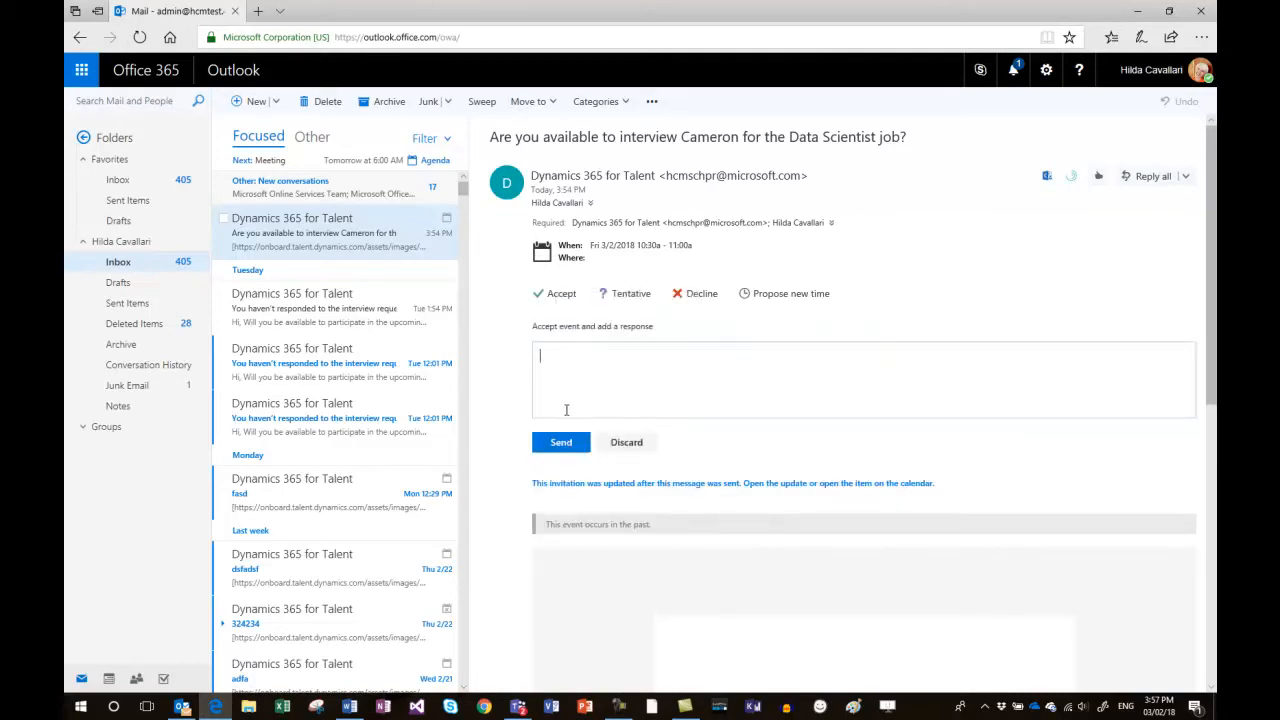
{"action": "type", "text": "123"}
{"action": "left_click", "coordinate": [561, 442]}
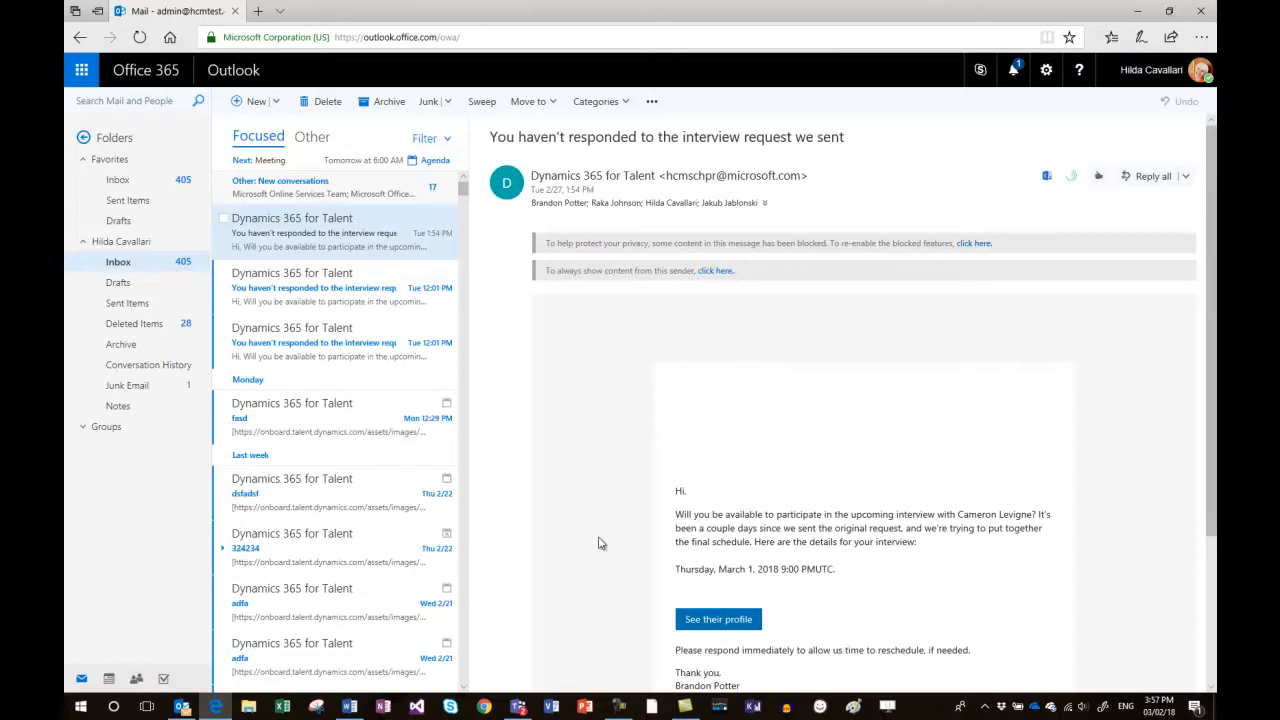
Open the interview candidate's application from the reminder e-mail and view the profile, notes and documents.
{"action": "left_click", "coordinate": [713, 621]}
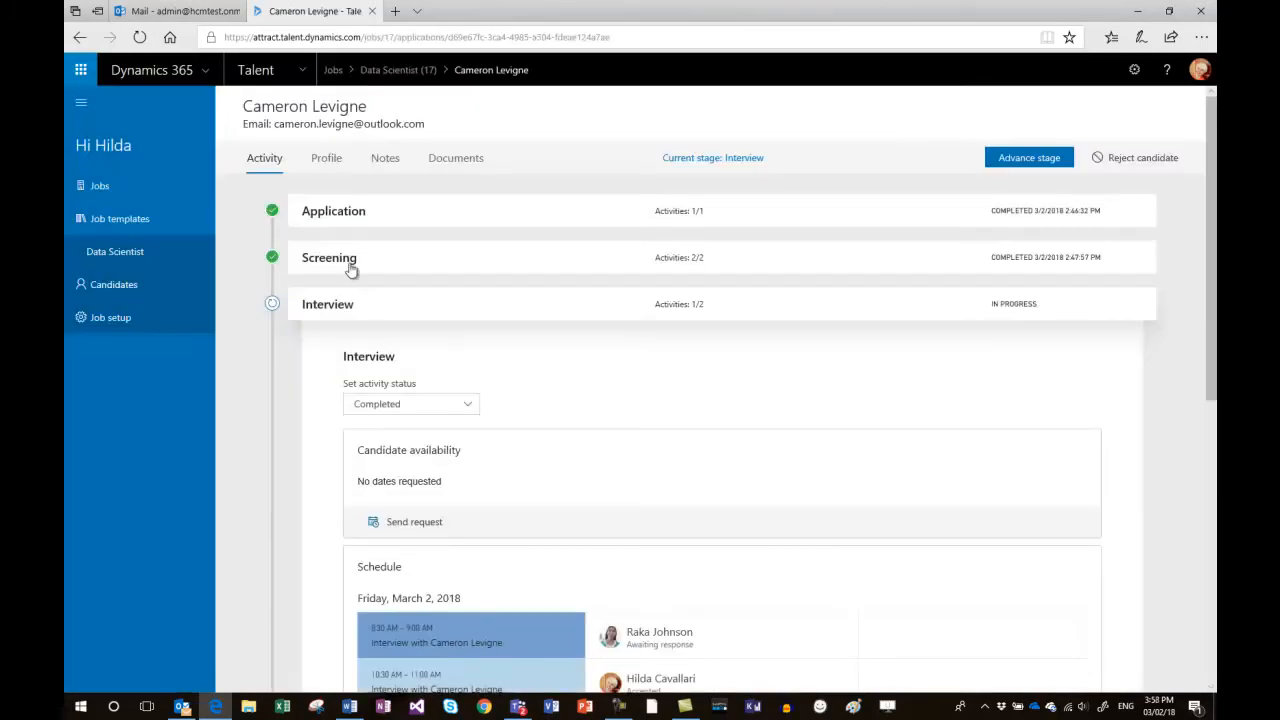
{"action": "left_click", "coordinate": [330, 161]}
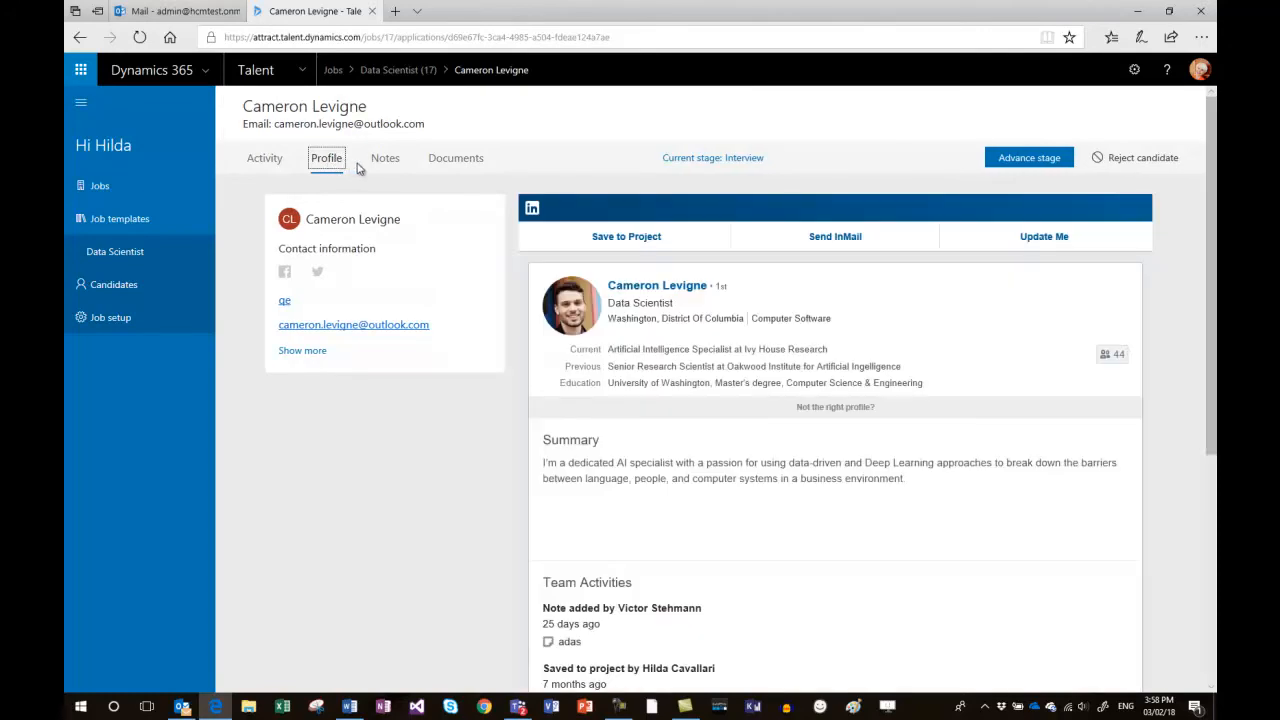
{"action": "left_click", "coordinate": [386, 162]}
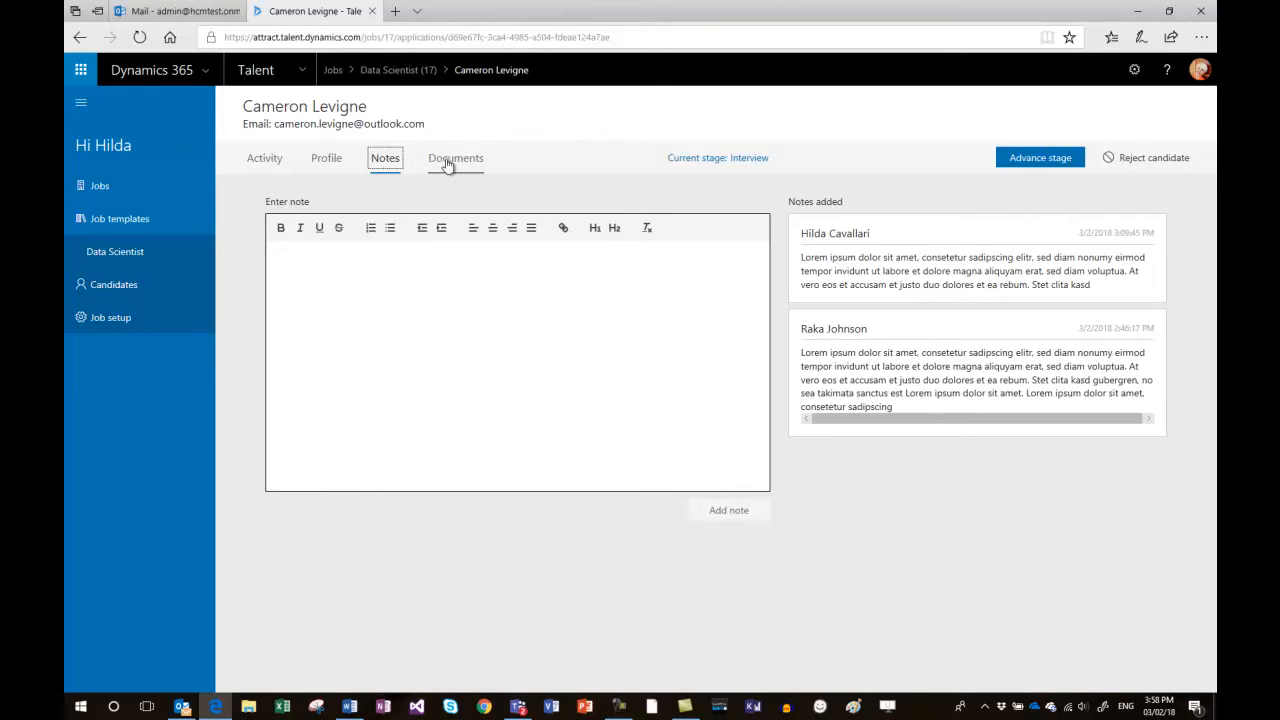
{"action": "left_click", "coordinate": [448, 165]}
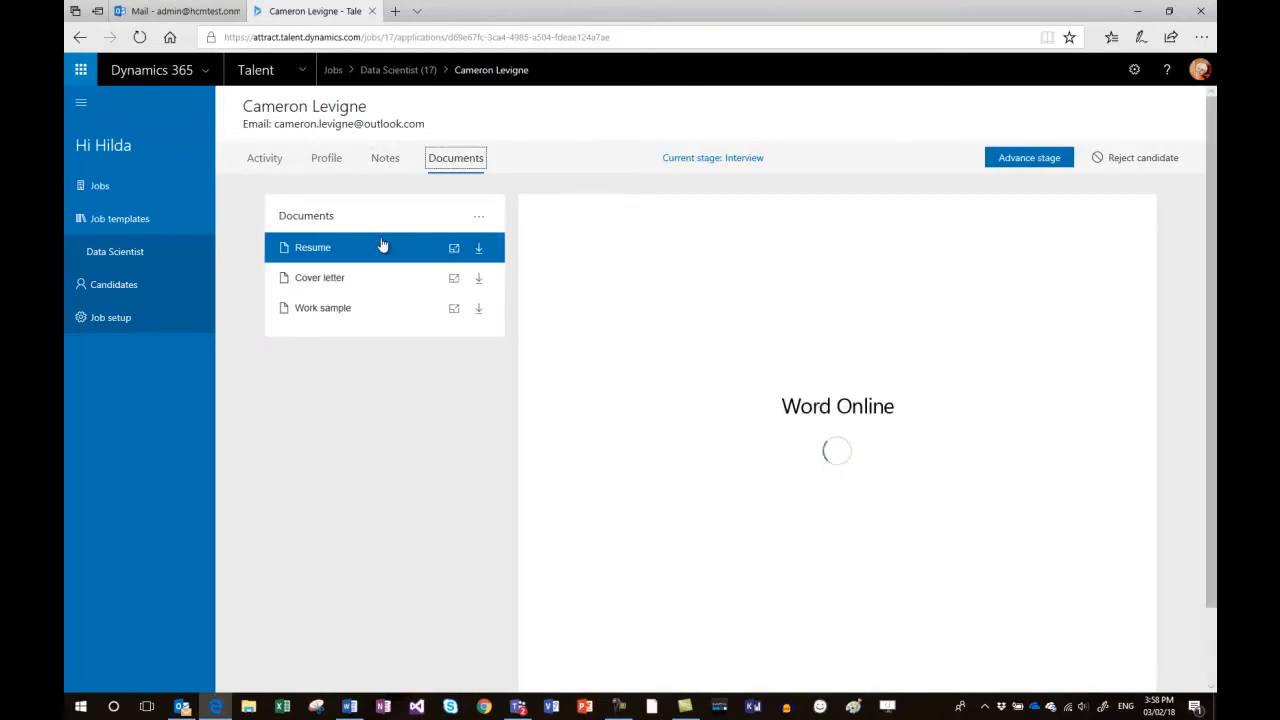
View the candidate's cover letter and work sample.
{"action": "left_click", "coordinate": [336, 284]}
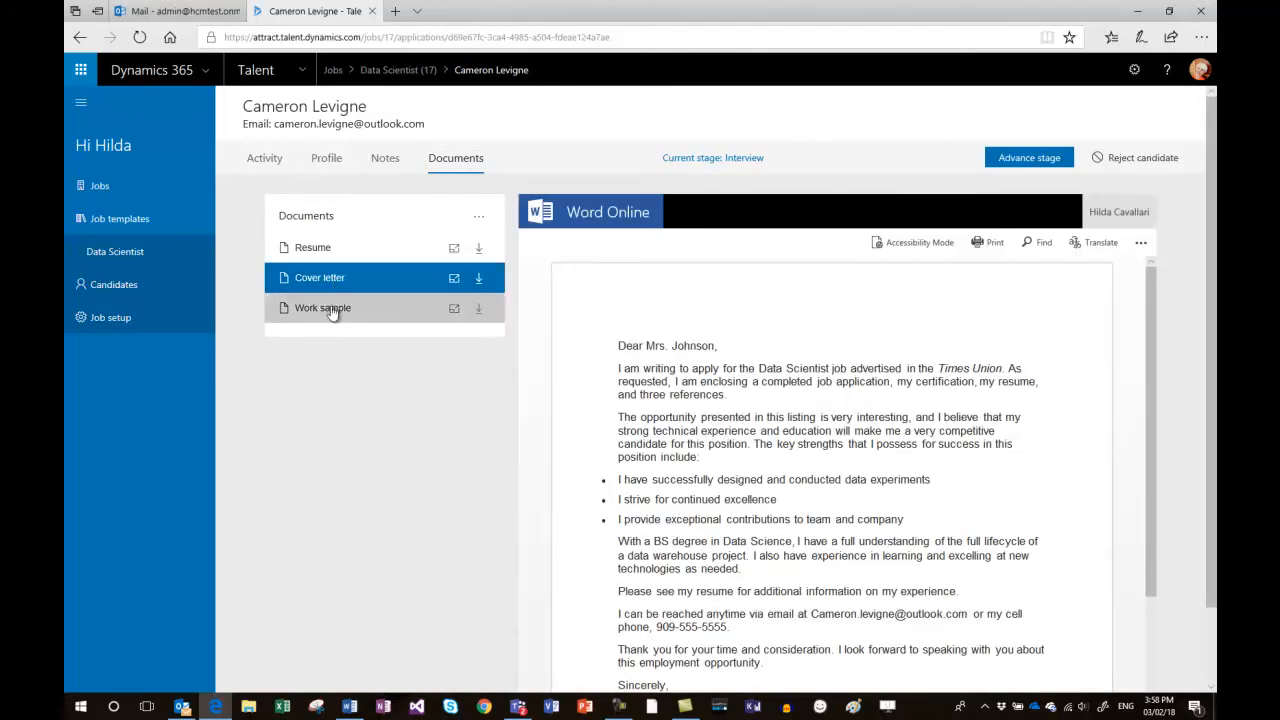
{"action": "left_click", "coordinate": [333, 311]}
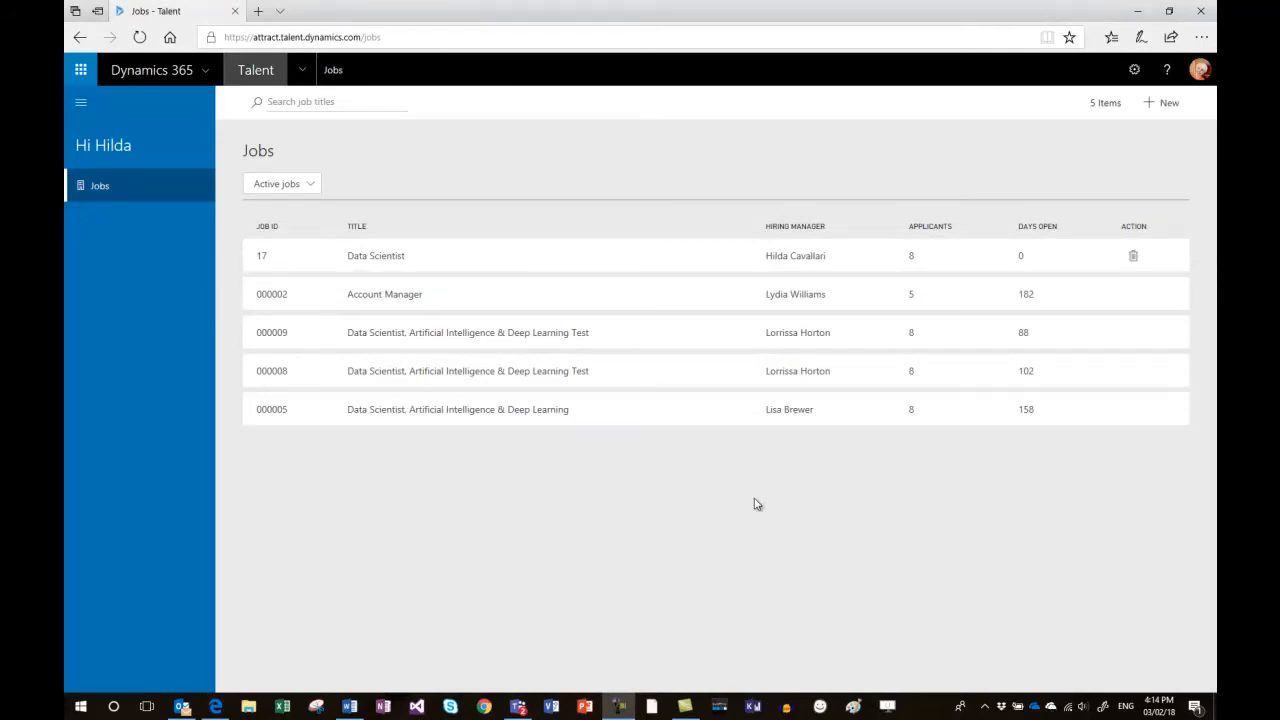
Open the first listed Interview-stage candidate of the Data Scientist job (ID 17) and read the feedback from the two interviewers who recommended them.
{"action": "left_click", "coordinate": [385, 262]}
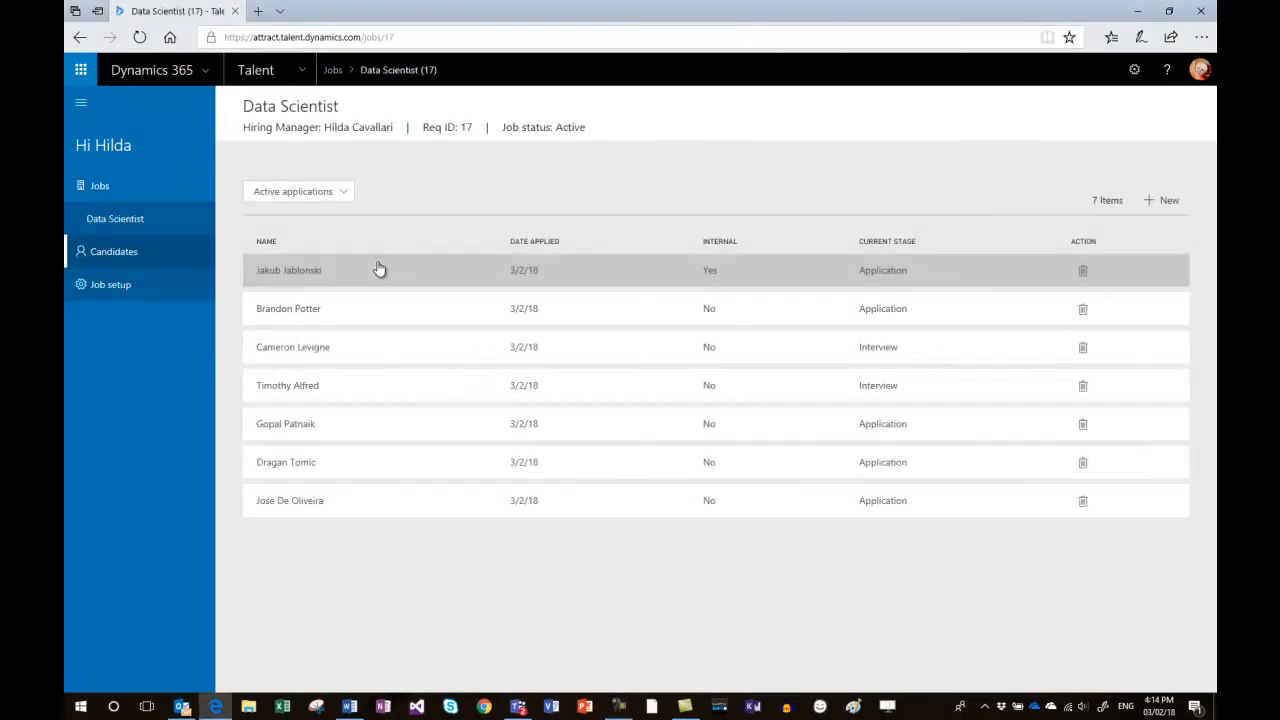
{"action": "left_click", "coordinate": [331, 350]}
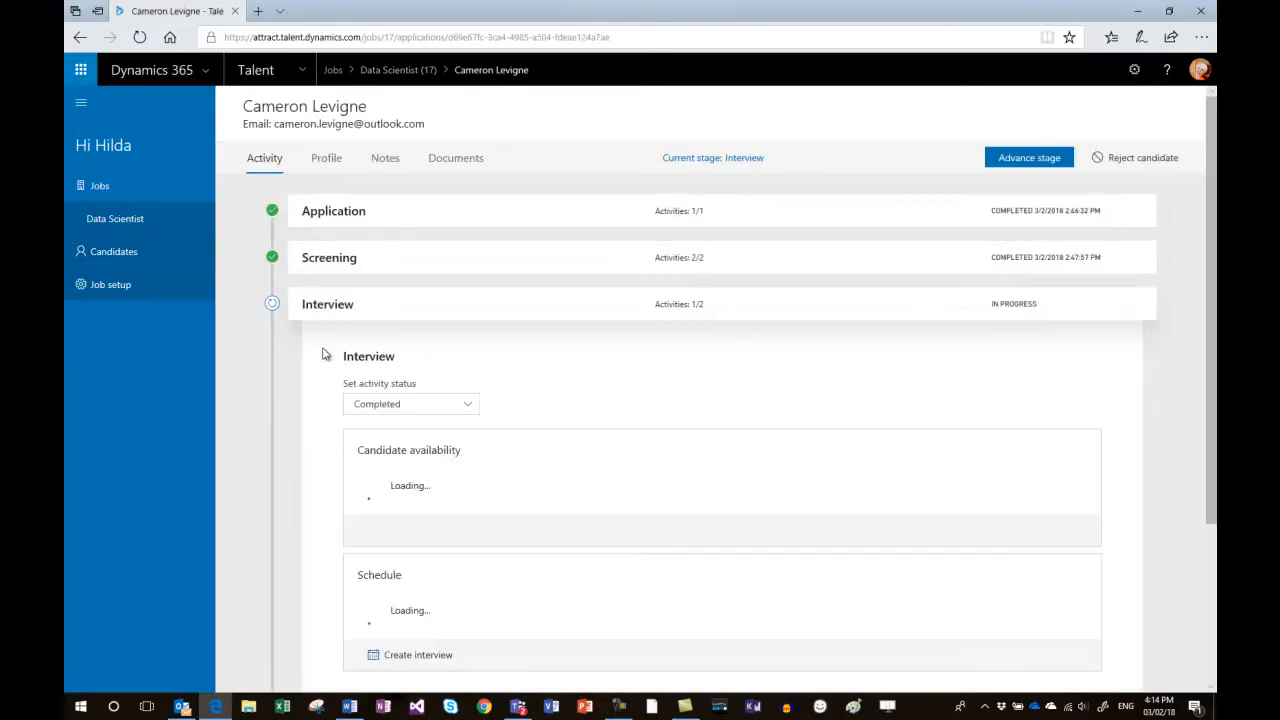
{"action": "scroll", "coordinate": [308, 424], "scroll_direction": "down", "scroll_amount": 6}
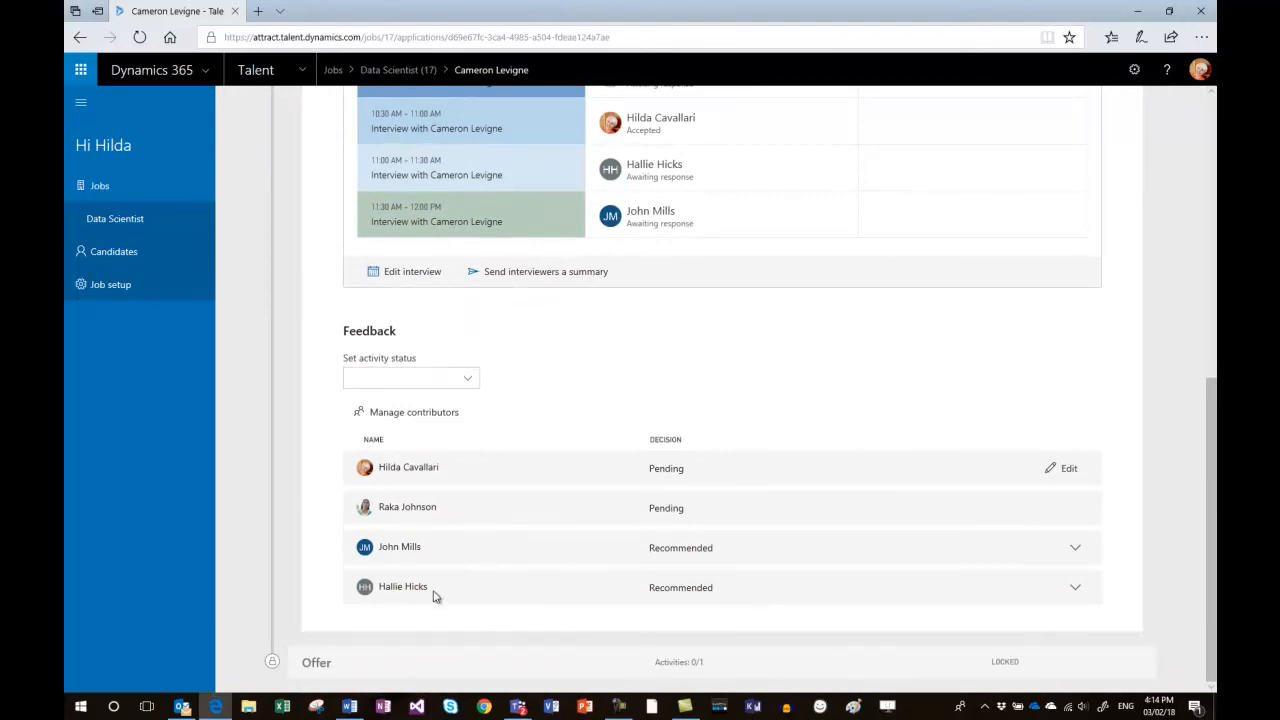
{"action": "left_click", "coordinate": [1075, 592]}
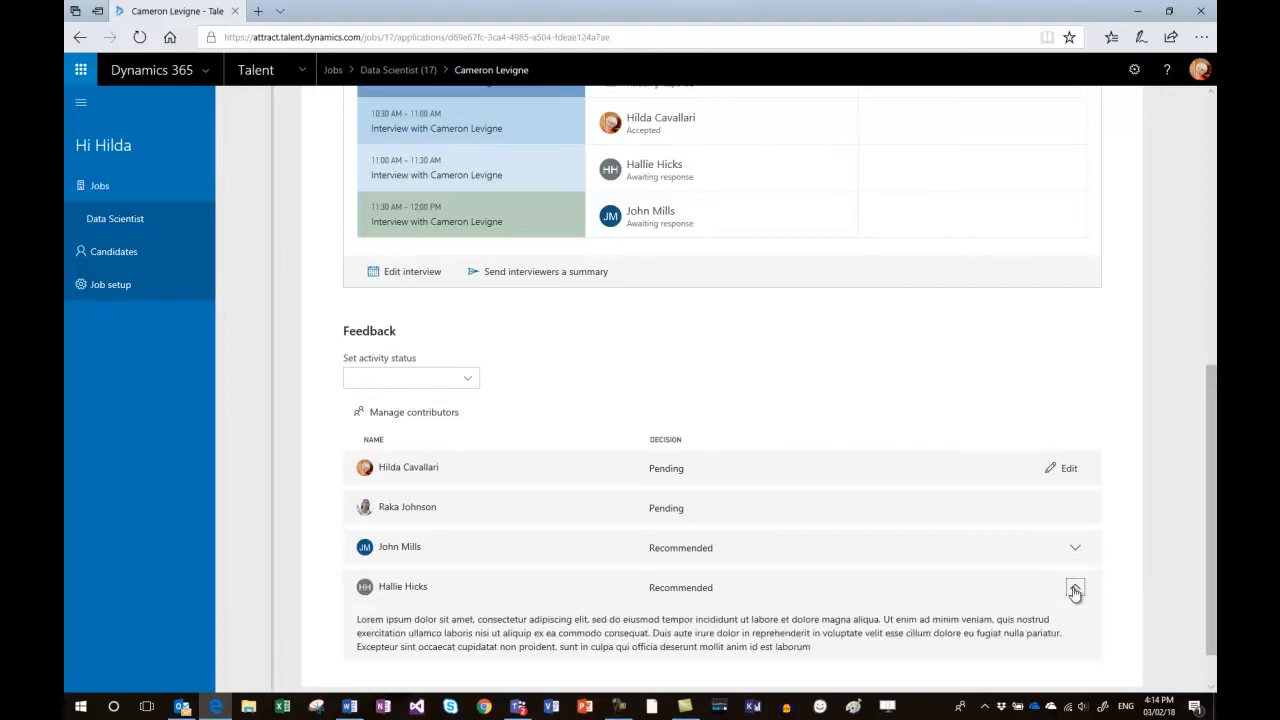
{"action": "scroll", "coordinate": [1075, 592], "scroll_direction": "down", "scroll_amount": 1}
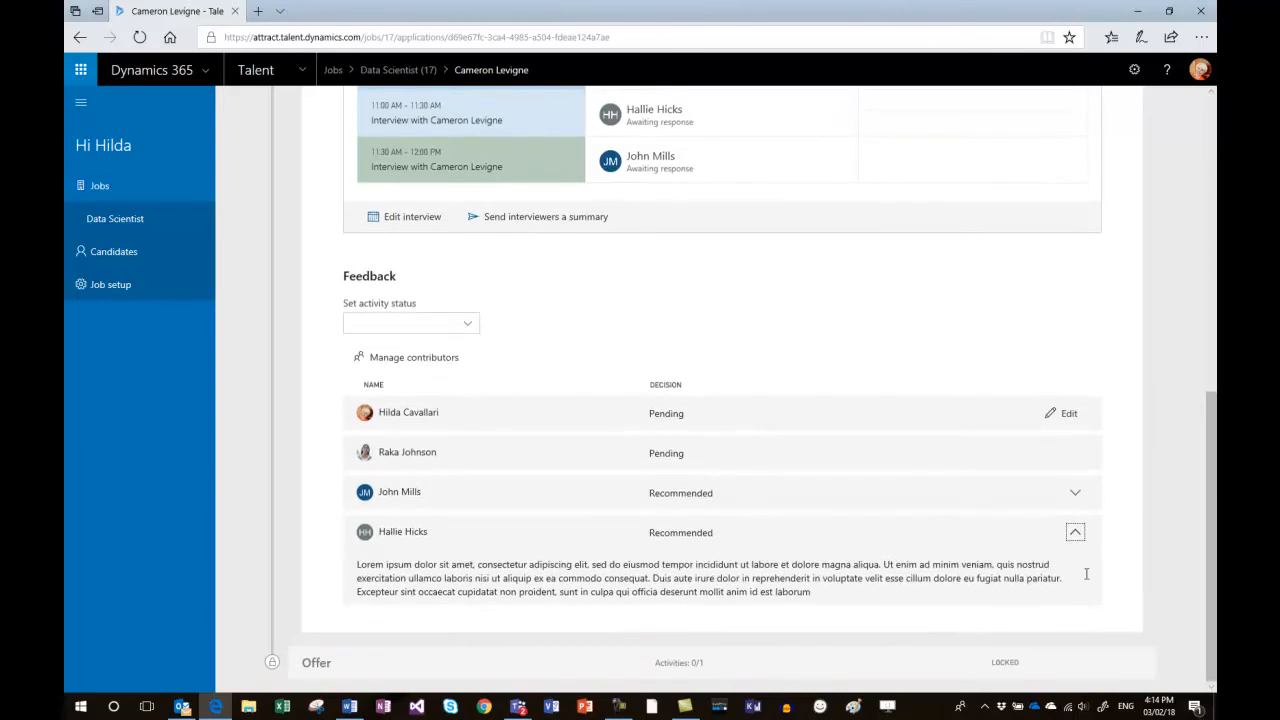
{"action": "left_click", "coordinate": [1076, 494]}
Edit the hiring manager's own feedback, choose Recommended, paste the copied comment and submit it.
{"action": "left_click", "coordinate": [1050, 416]}
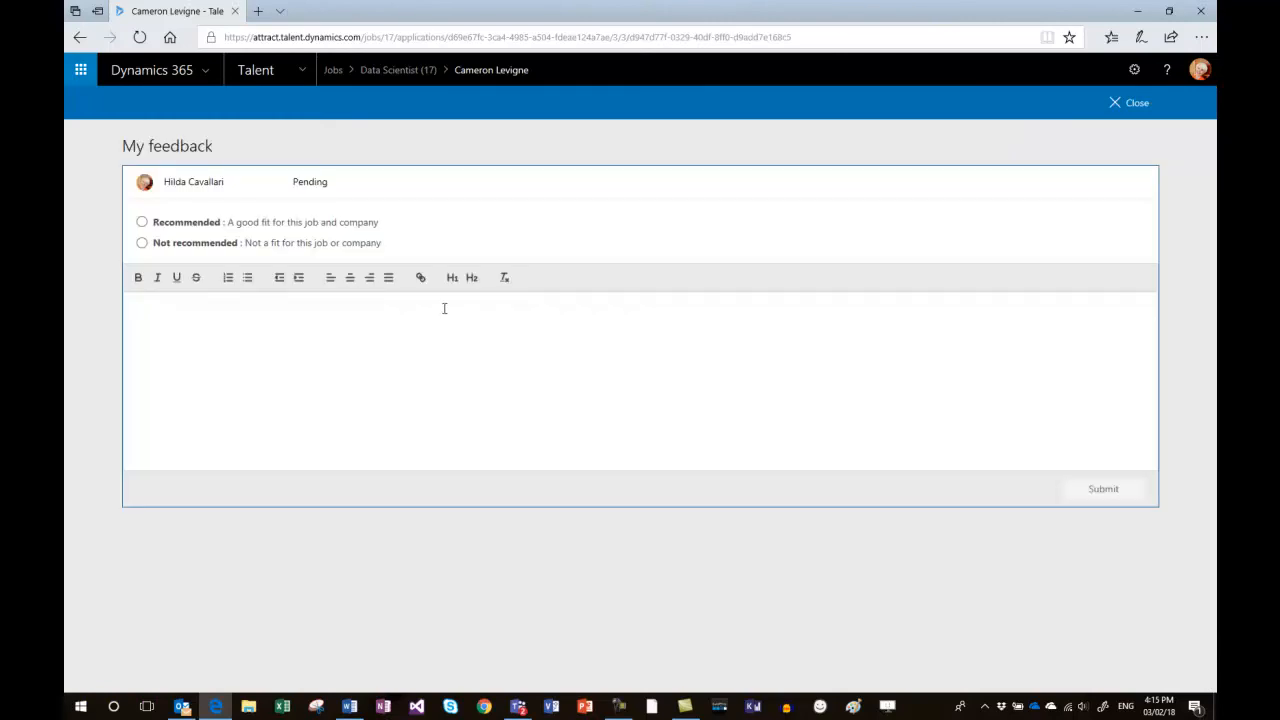
{"action": "left_click", "coordinate": [142, 222]}
{"action": "left_click", "coordinate": [133, 312]}
{"action": "type", "text": "Lorem ipsum dolor sit amet, consectetur adipiscing elit, sed do eiusmod tempor incididunt ut labore et dolore magna aliqua. Ut enim ad minim veniam, quis nostrud exercitation ullamco laboris nisi ut aliquip ex ea commodo consequat. Duis aute irure dolor in reprehenderit in voluptate velit esse cillum dolore eu fugiat nulla pariatur. Excepteur sint occaecat cupidatat non proident, sunt in culpa qui officia deserunt mollit anim id est laborum."}
{"action": "left_click", "coordinate": [1094, 491]}
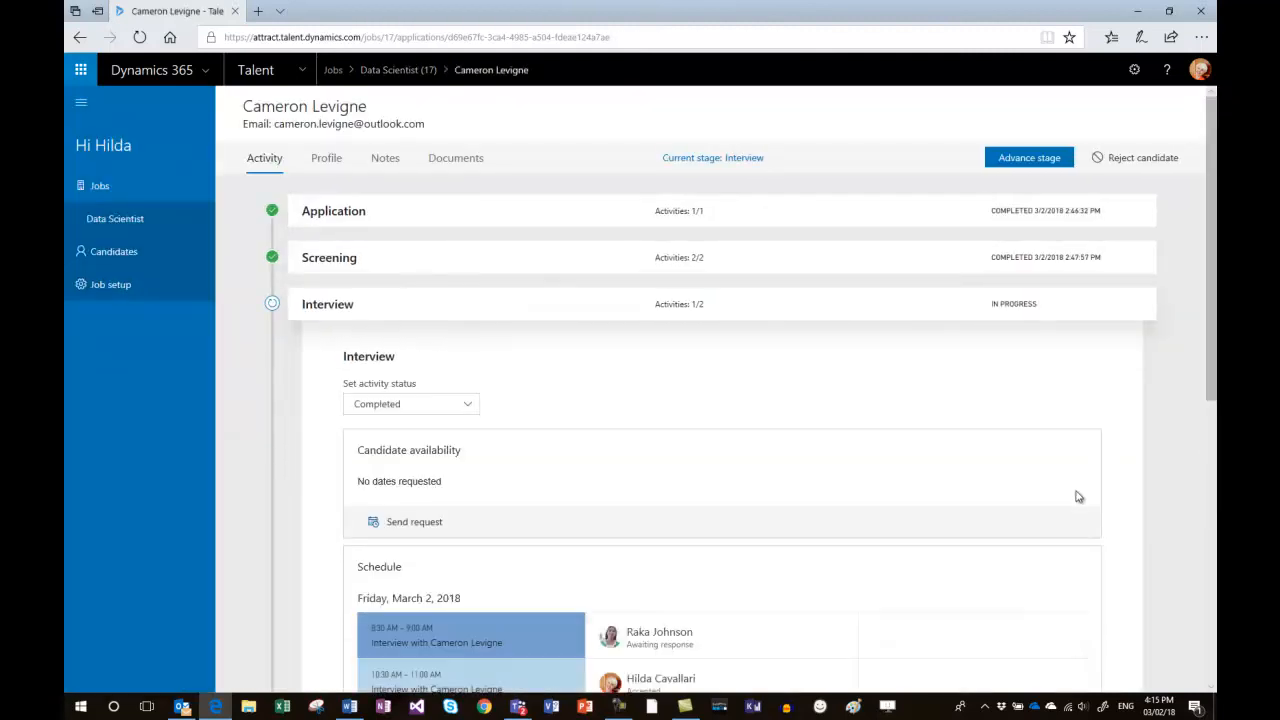
Check the candidate's Interview activities and advance the application from Interview to the Offer stage.
{"action": "scroll", "coordinate": [1045, 529], "scroll_direction": "down", "scroll_amount": 1}
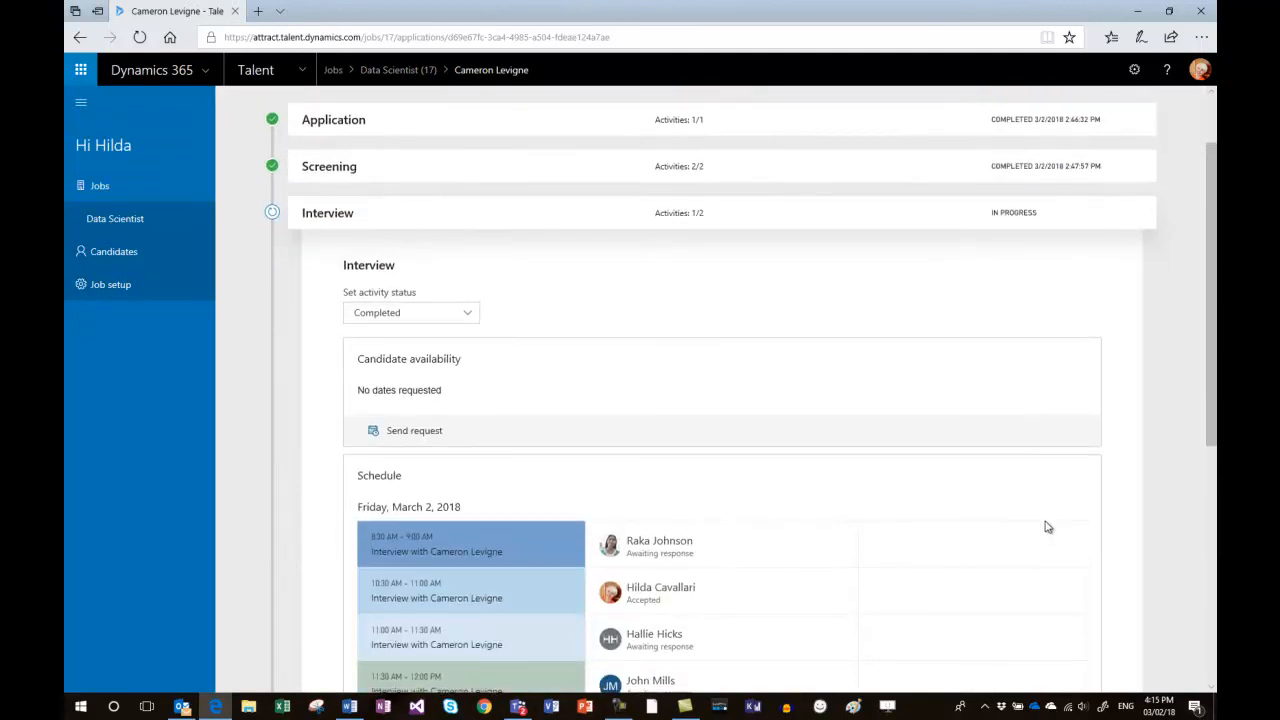
{"action": "scroll", "coordinate": [1051, 521], "scroll_direction": "up", "scroll_amount": 1}
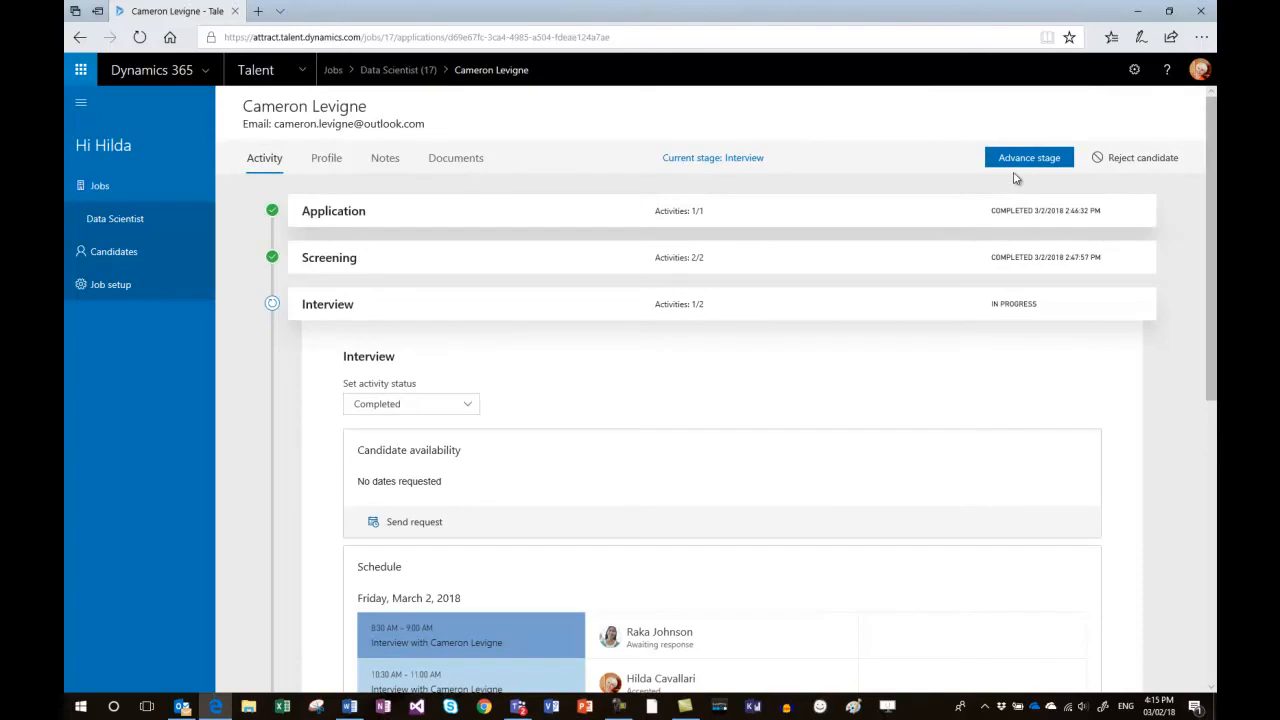
{"action": "left_click", "coordinate": [1015, 161]}
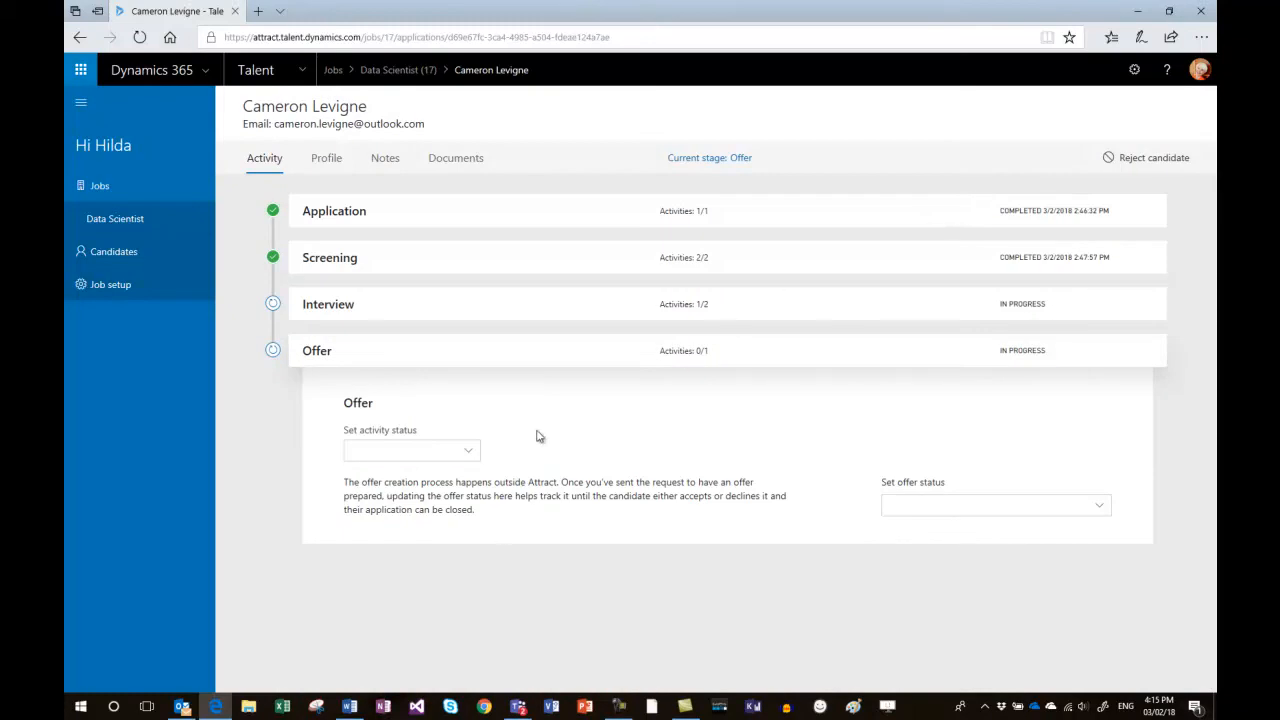
Set the candidate's offer status to Preparing and, once that is recorded, change it to Accepted.
{"action": "left_click", "coordinate": [1101, 511]}
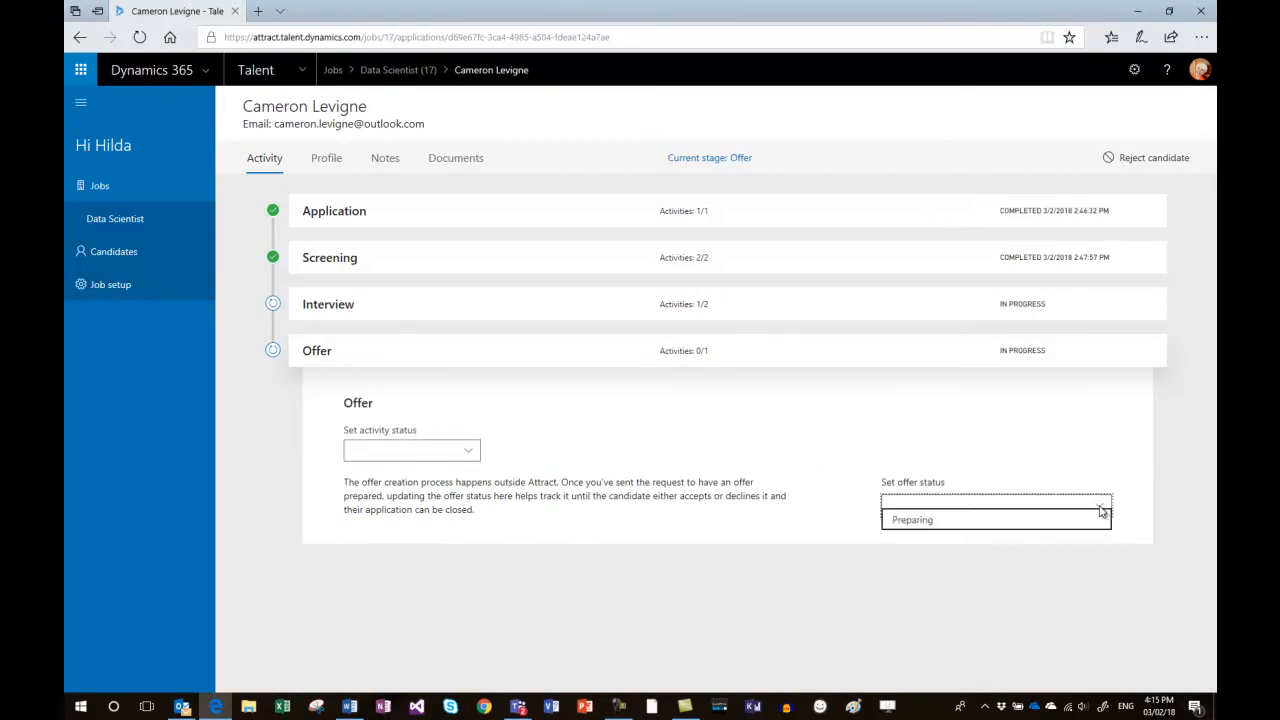
{"action": "left_click", "coordinate": [1006, 520]}
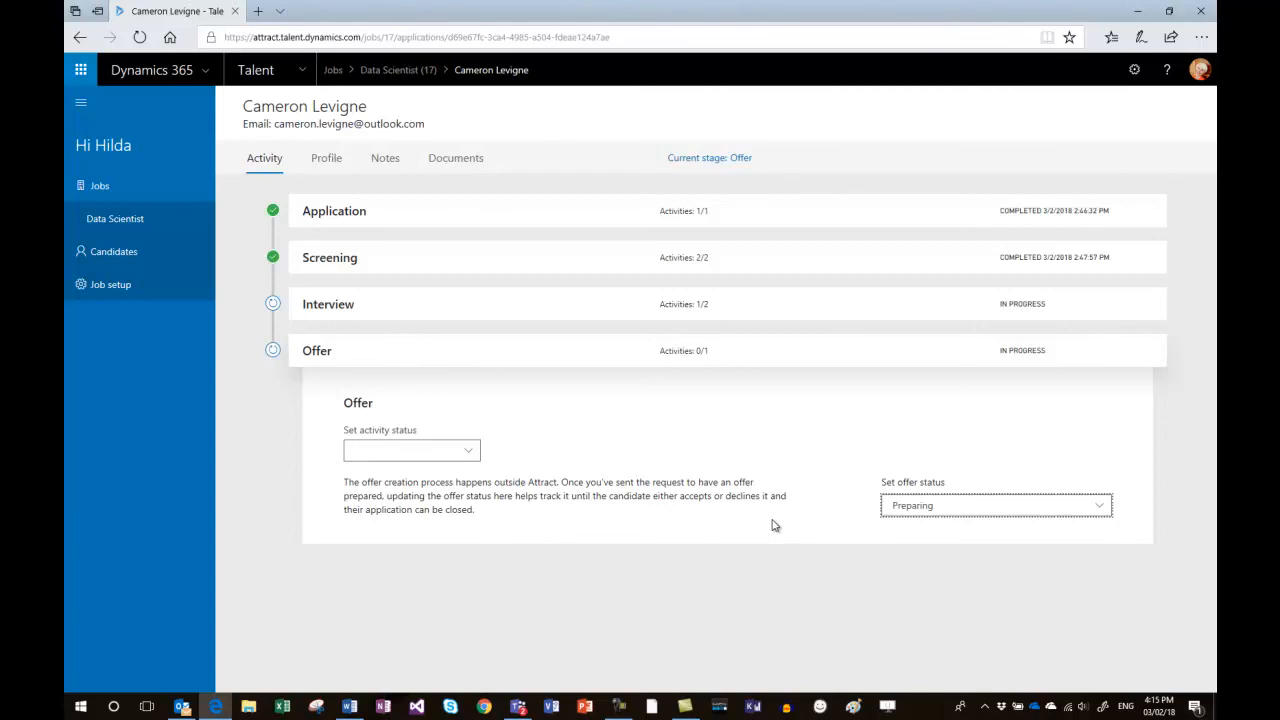
{"action": "left_click", "coordinate": [1102, 511]}
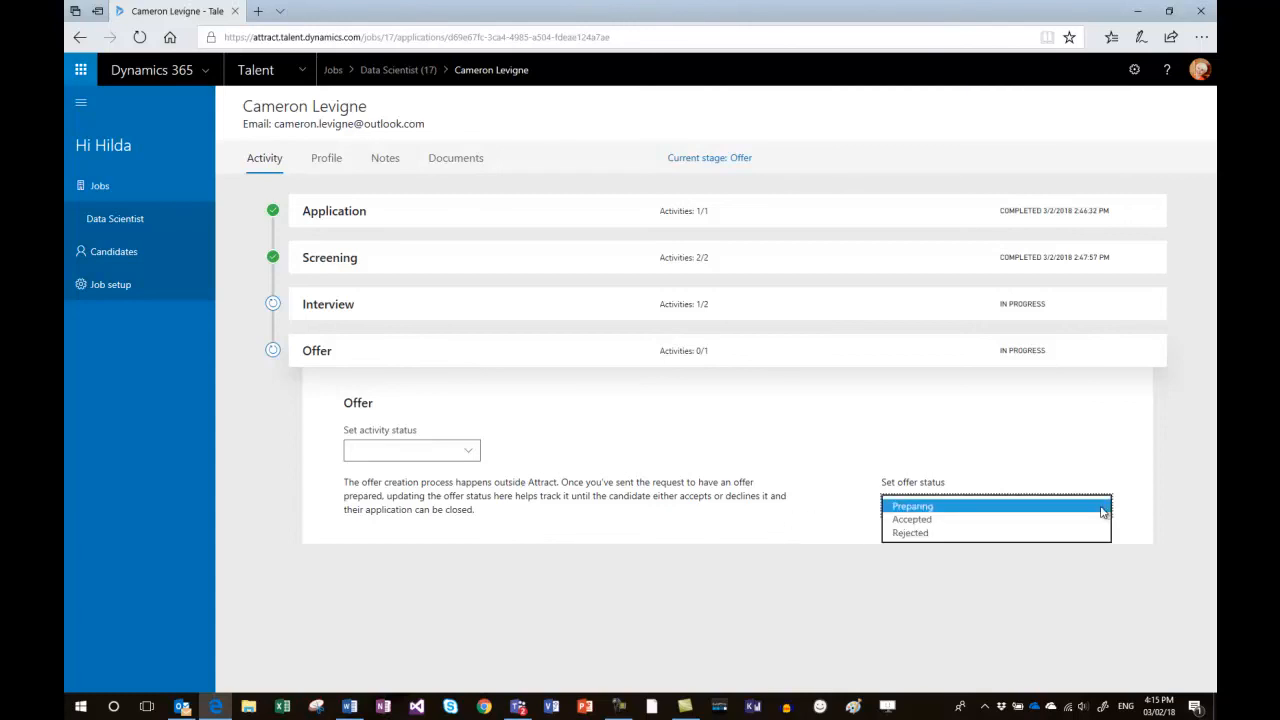
{"action": "left_click", "coordinate": [943, 520]}
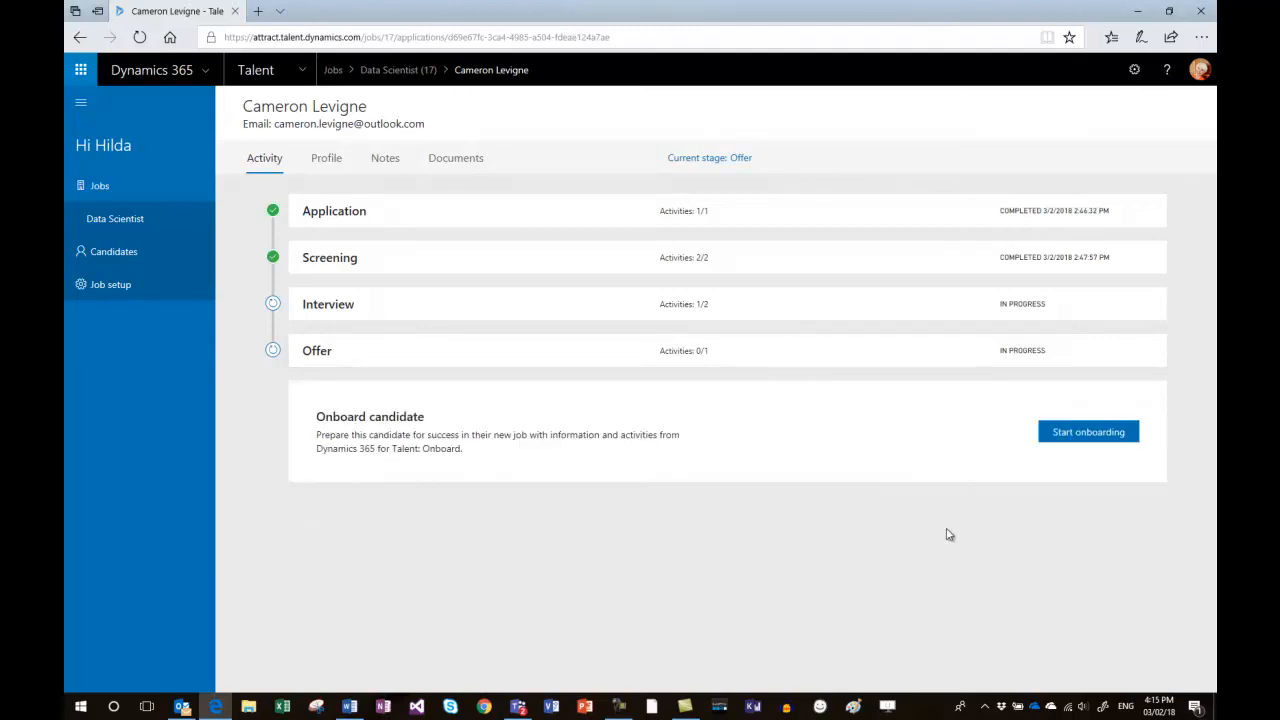